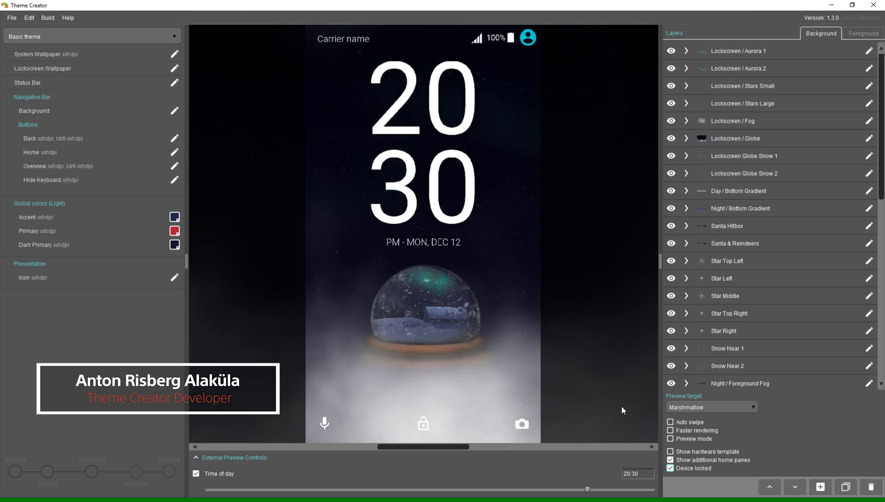
# - Switch the preview from the lockscreen to the unlocked home screen
pyautogui.click(685, 469)
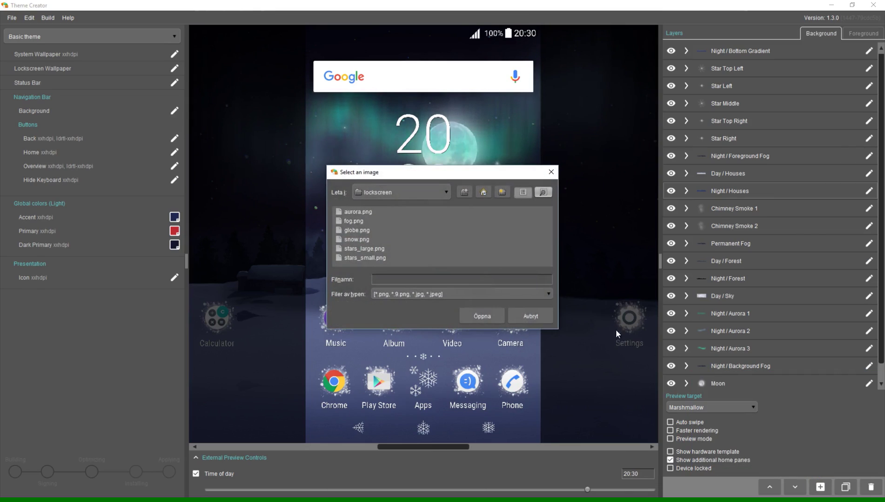
# - Add globe.png as a new layer and rename it Lockreen / Globe
pyautogui.doubleClick(358, 229)
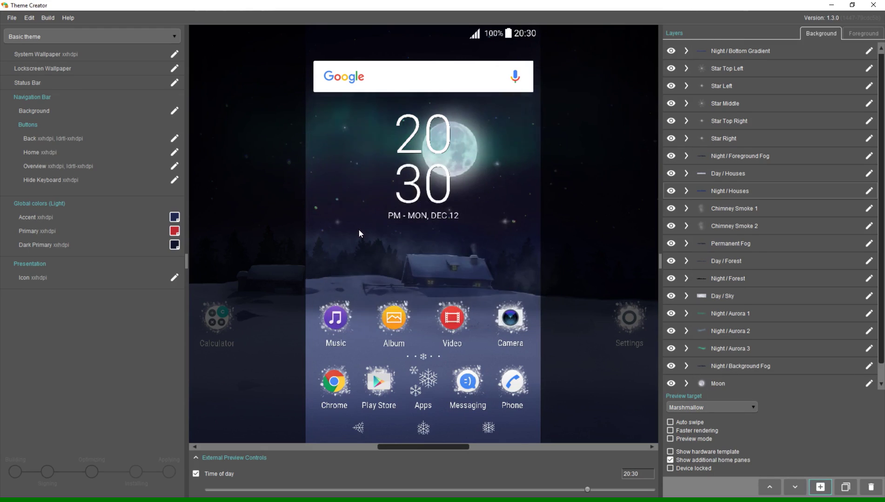
pyautogui.click(726, 52)
pyautogui.doubleClick(733, 51)
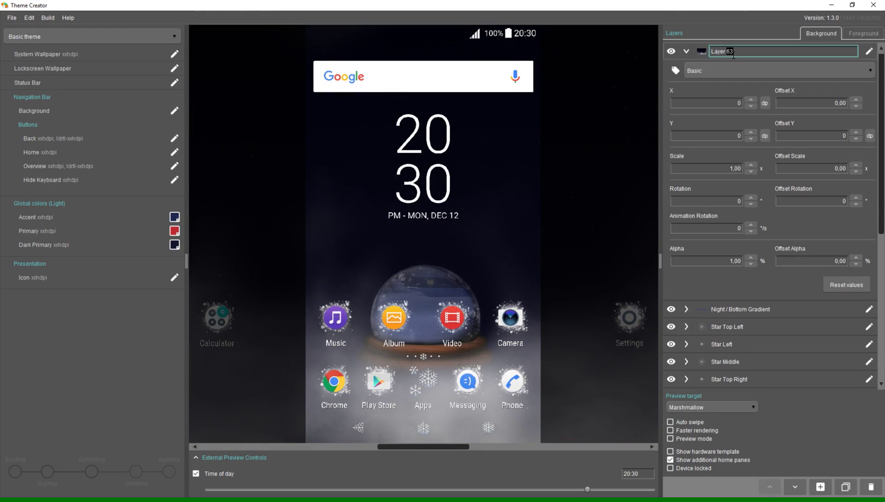
pyautogui.write('Lockreen / Globe')
# - Set the globe layer's alpha to 0 so it is hidden, then collapse it
pyautogui.click(713, 265)
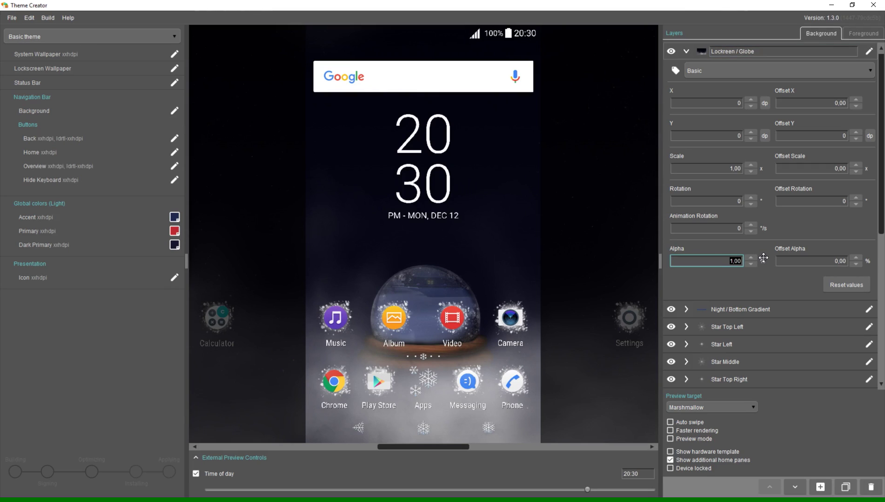
pyautogui.write('0')
pyautogui.press('Return')
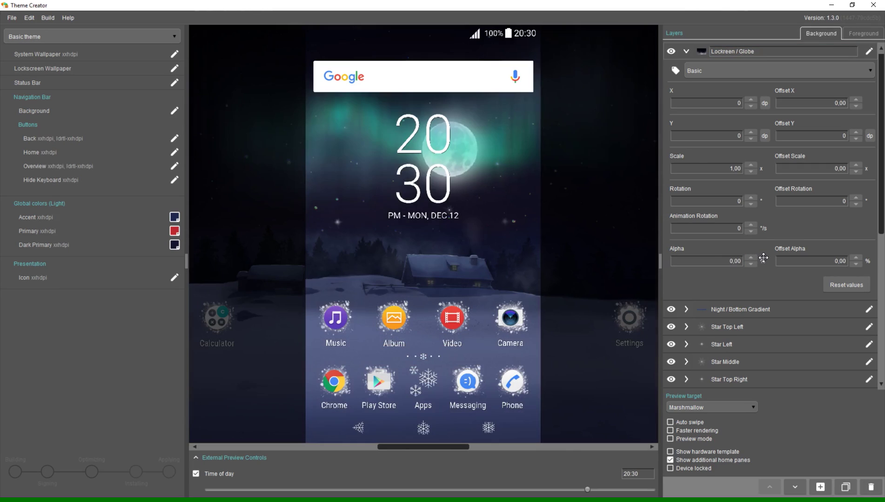
pyautogui.click(705, 49)
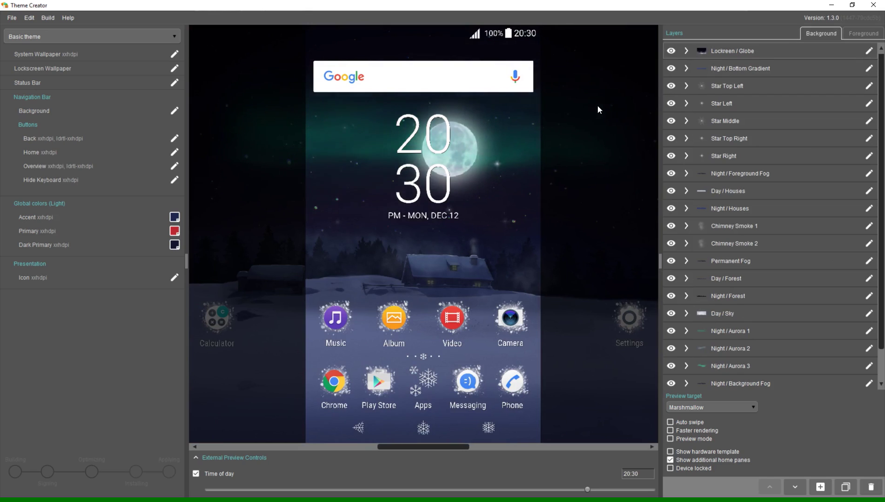
# - Switch the globe layer to Advanced and add a modifier active while the device is locked
pyautogui.click(698, 48)
pyautogui.click(708, 72)
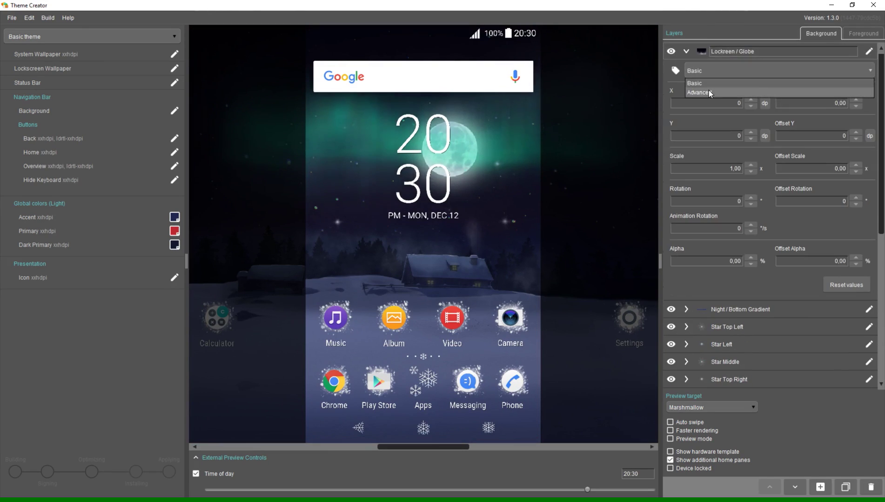
pyautogui.click(709, 91)
pyautogui.click(784, 95)
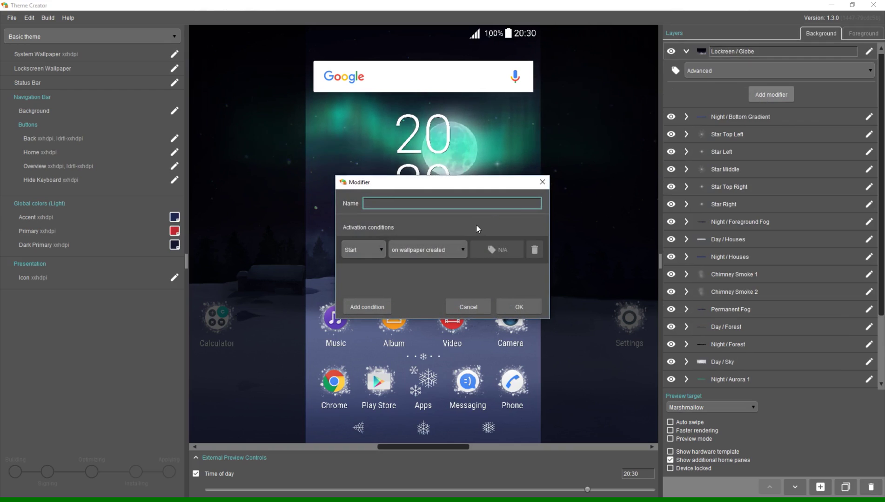
pyautogui.click(441, 244)
pyautogui.scroll(-2, 464, 279)
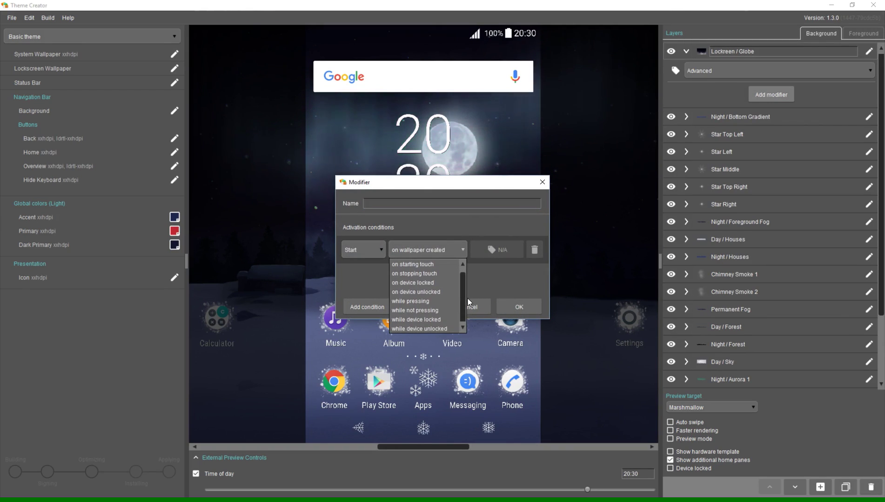
pyautogui.click(435, 320)
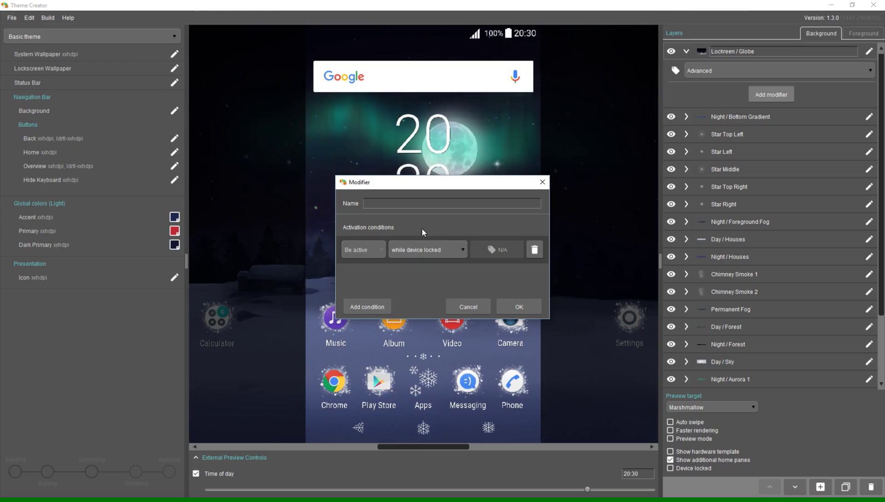
pyautogui.click(417, 201)
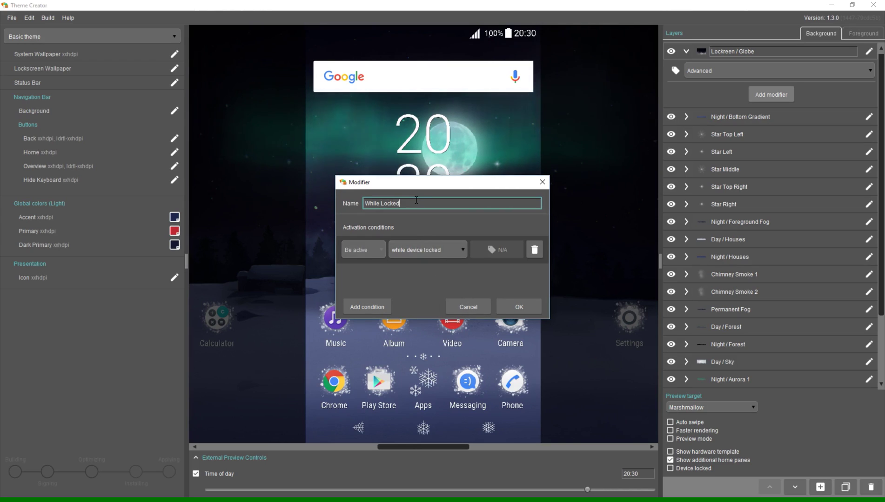
# - Confirm While Locked, then give it an alpha effect with a curve point at 100%
pyautogui.click(500, 304)
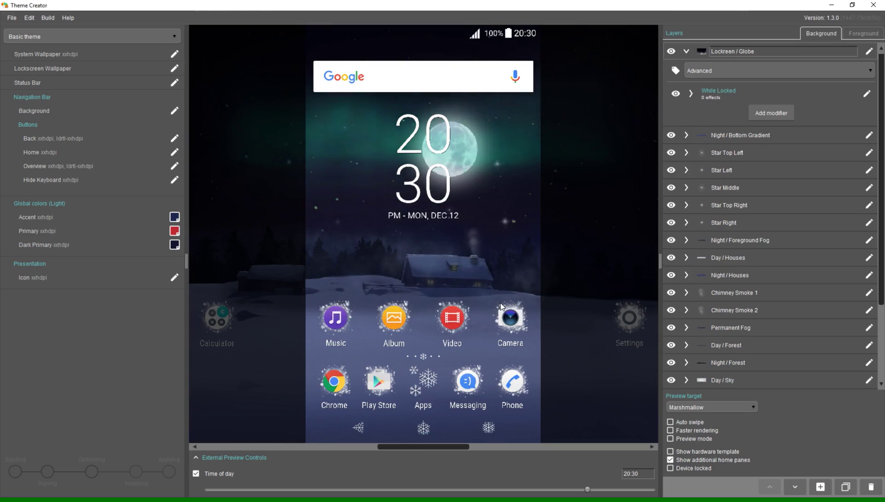
pyautogui.click(708, 97)
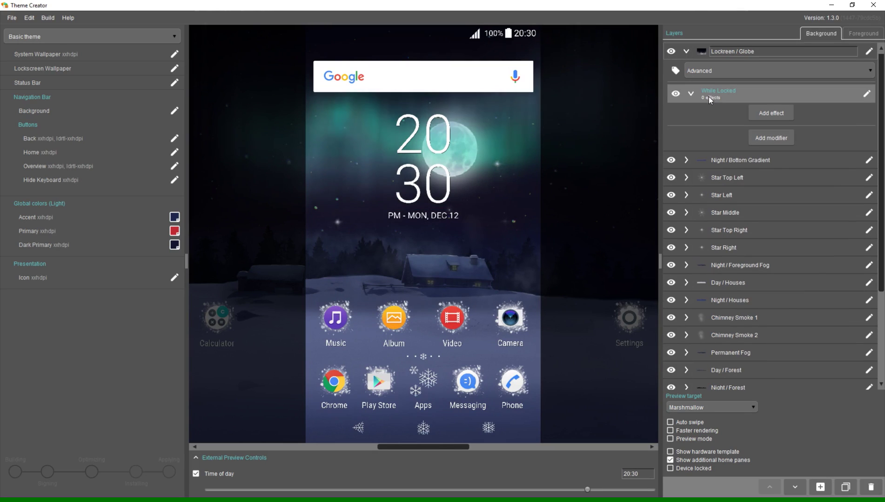
pyautogui.click(755, 108)
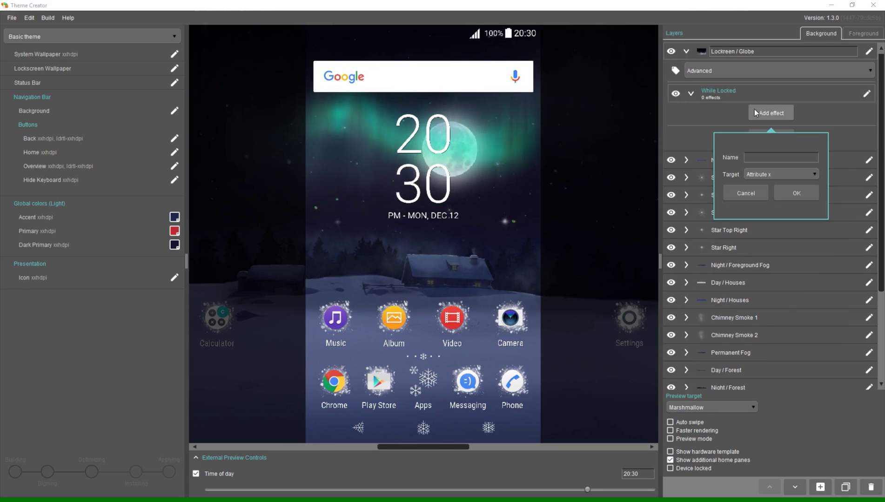
pyautogui.click(755, 176)
pyautogui.scroll(-1, 776, 205)
pyautogui.click(778, 206)
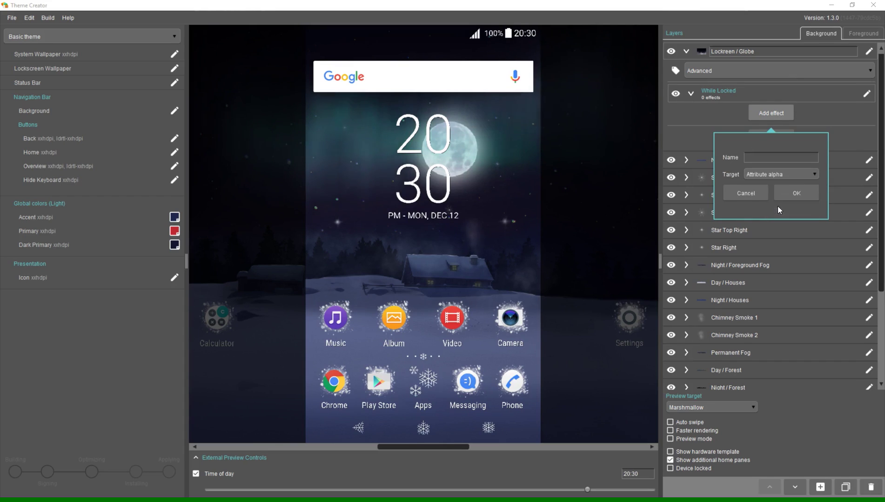
pyautogui.click(788, 190)
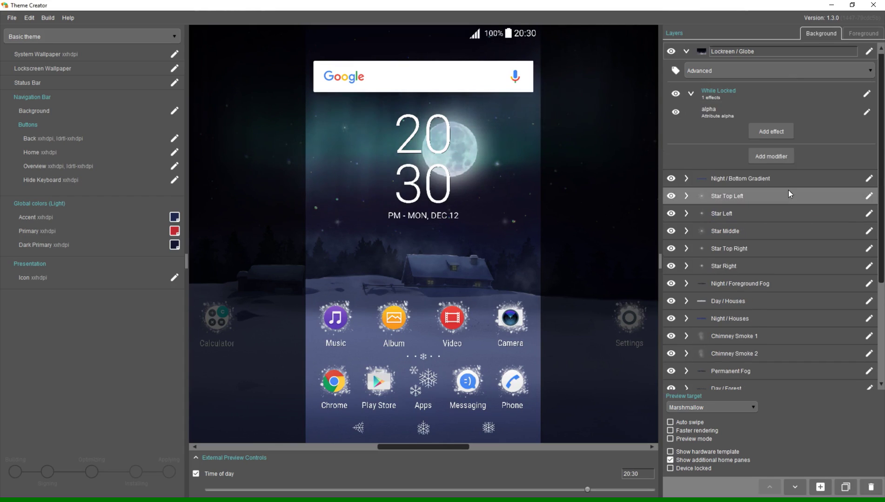
pyautogui.doubleClick(743, 115)
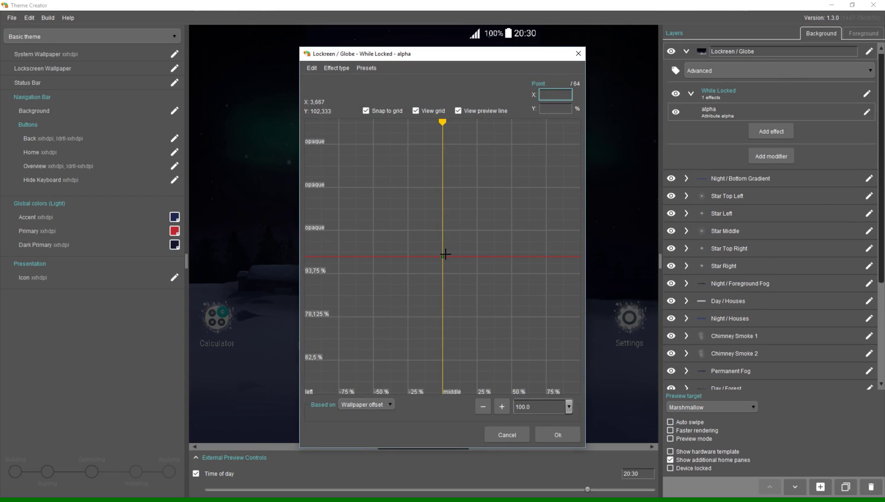
pyautogui.click(442, 257)
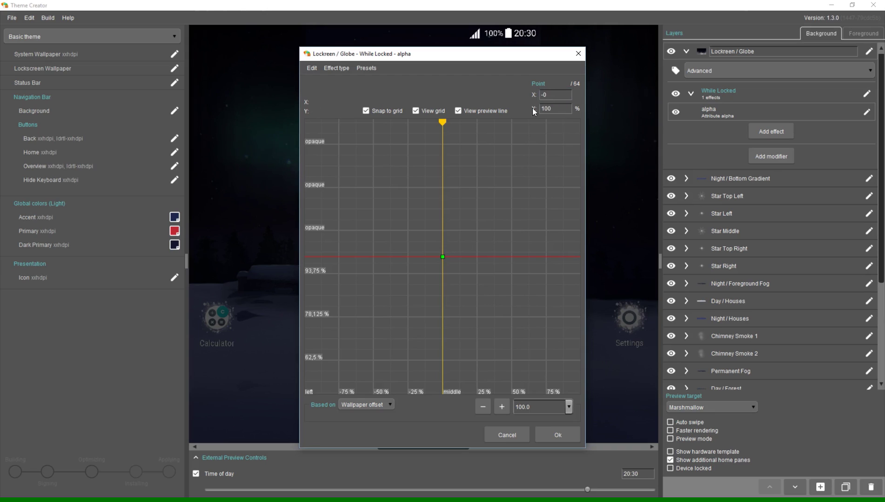
pyautogui.click(568, 431)
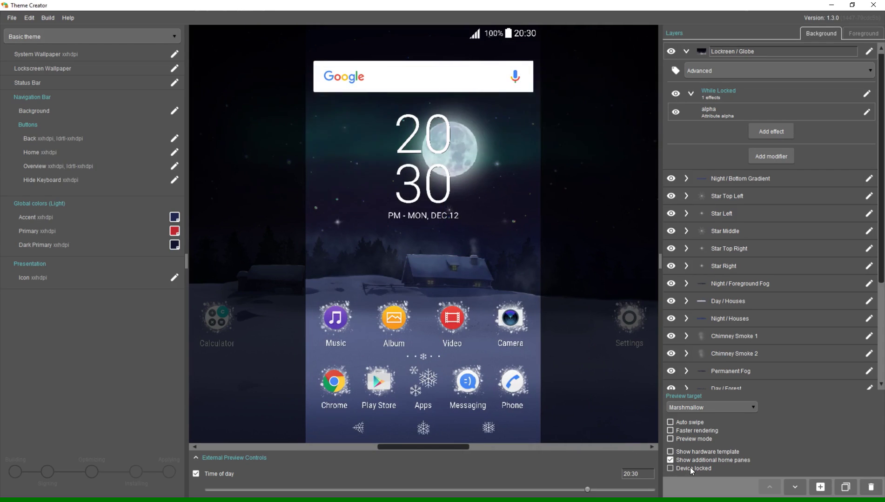
pyautogui.click(690, 468)
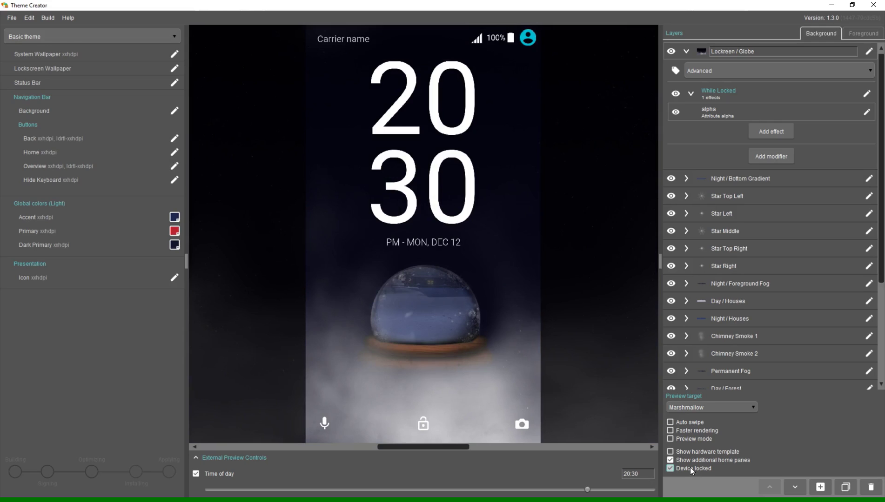
pyautogui.click(690, 469)
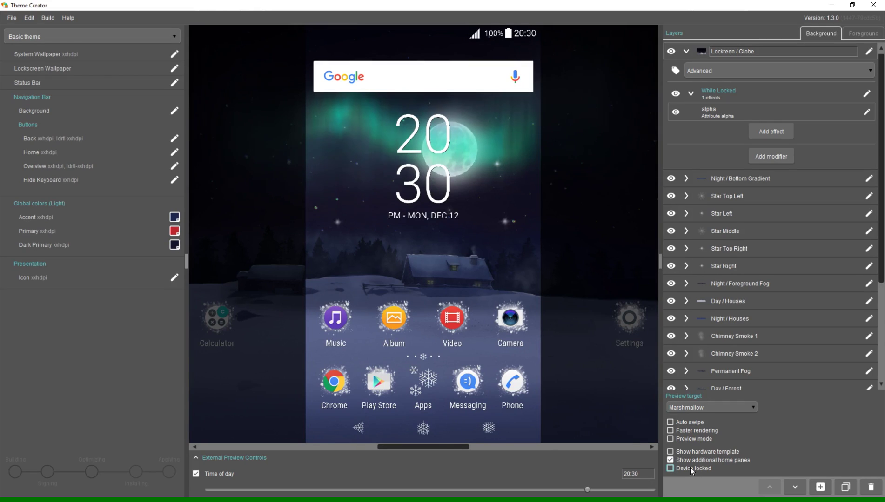
pyautogui.click(690, 468)
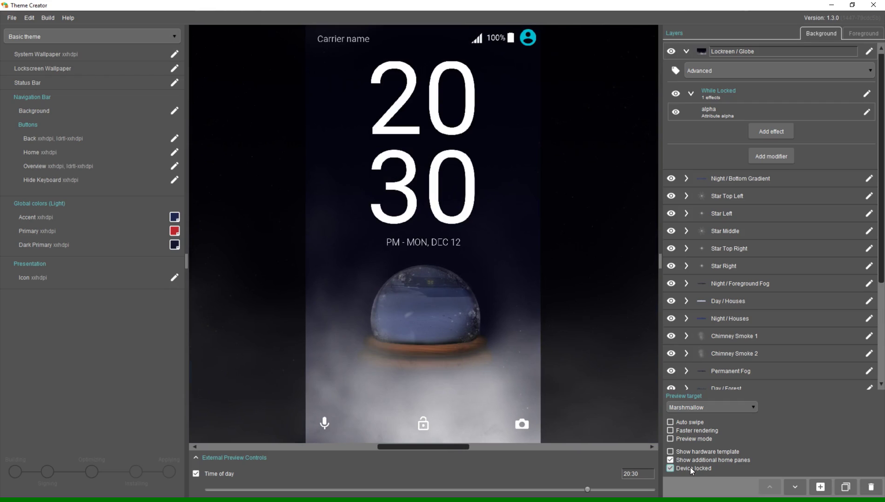
pyautogui.click(690, 468)
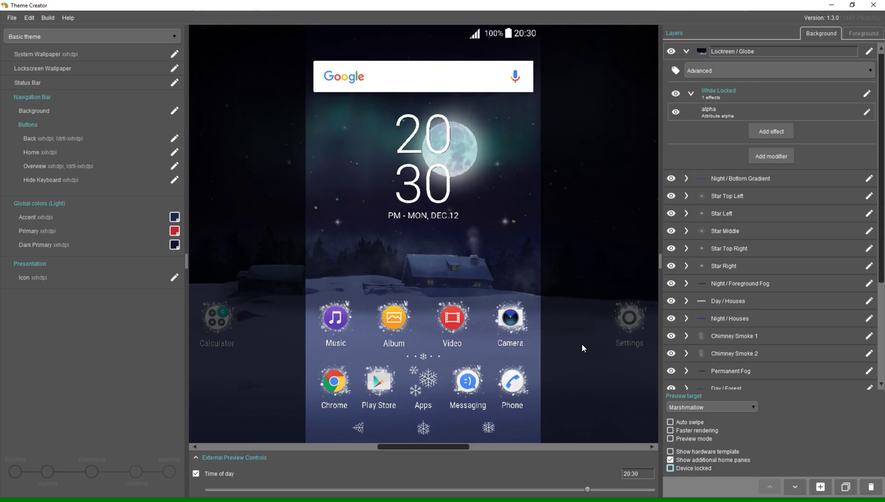
# - Add another globe-layer modifier that starts when the device is unlocked
pyautogui.click(747, 51)
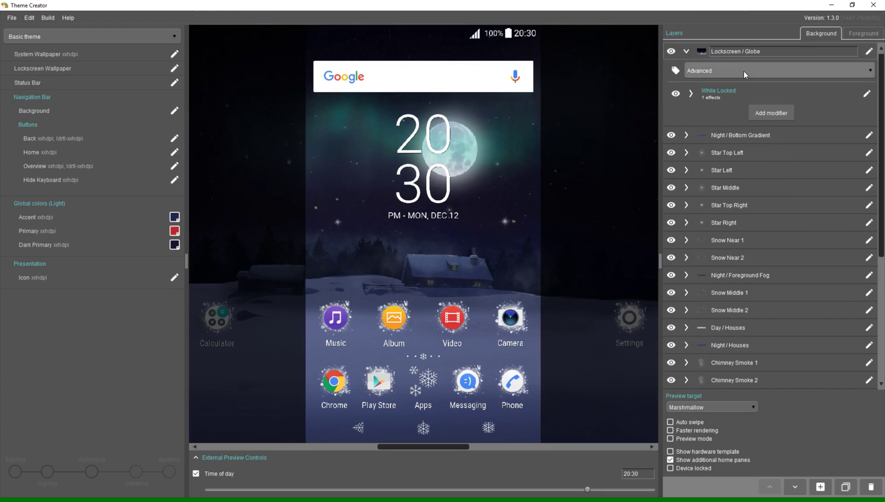
pyautogui.click(758, 115)
pyautogui.click(426, 248)
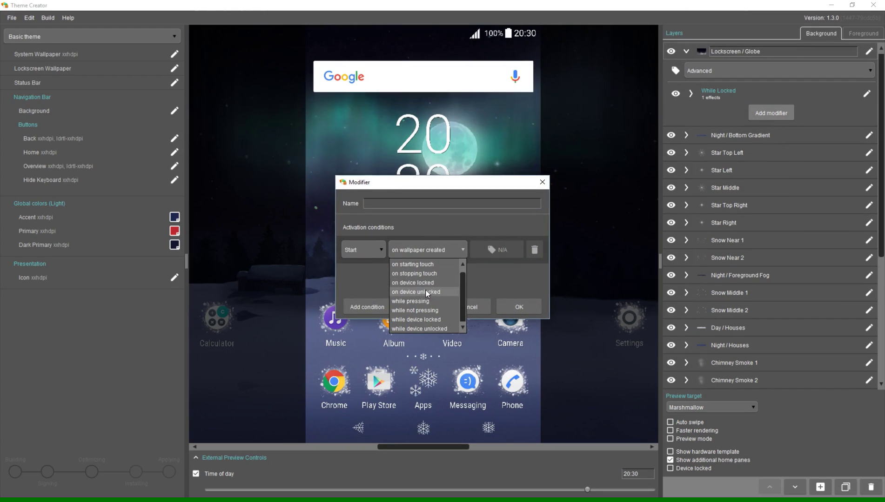
pyautogui.click(426, 290)
# - Add a stop-on-device-locked condition and name the modifier Unlock Animation
pyautogui.click(368, 302)
pyautogui.click(369, 278)
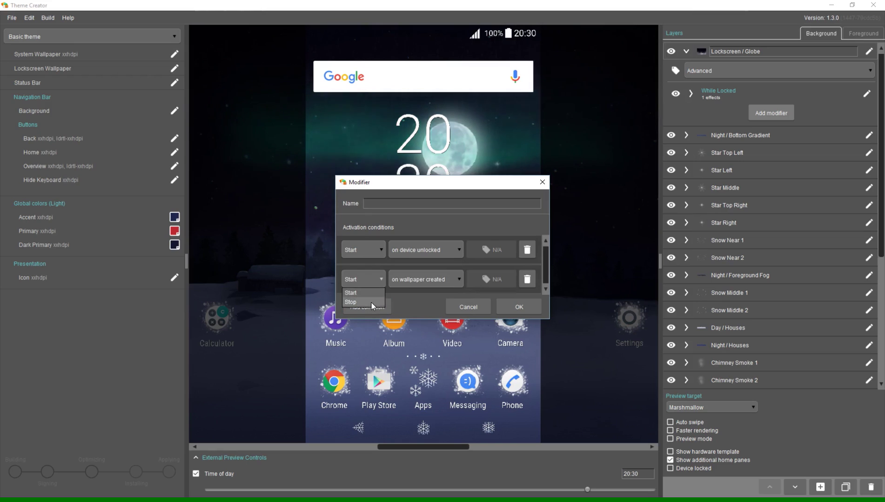
pyautogui.click(371, 303)
pyautogui.click(396, 283)
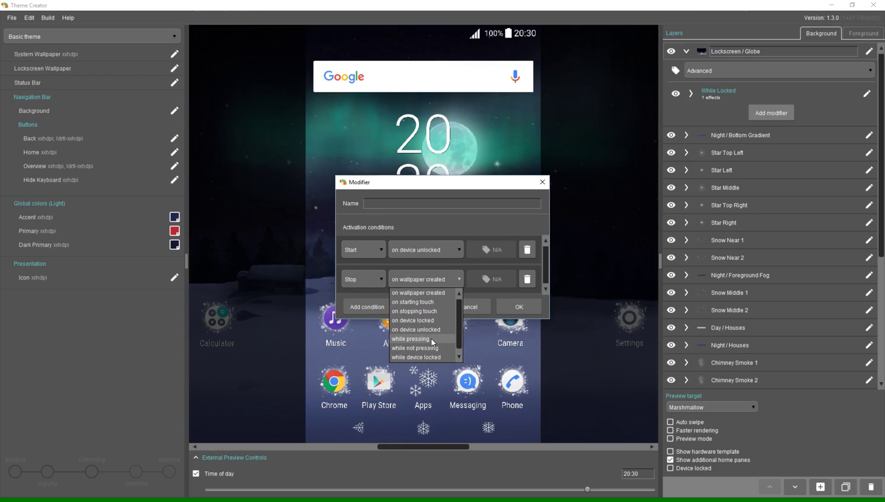
pyautogui.click(435, 320)
pyautogui.click(438, 204)
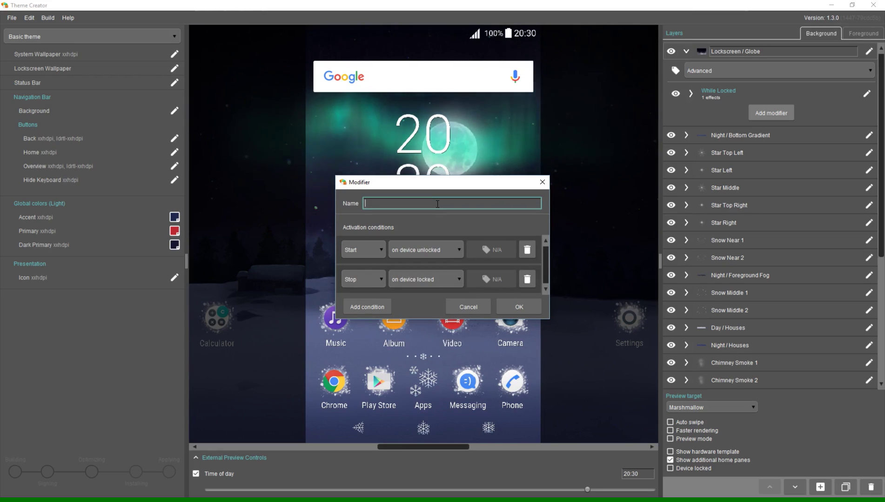
pyautogui.write('Unlock Animation')
pyautogui.press('Return')
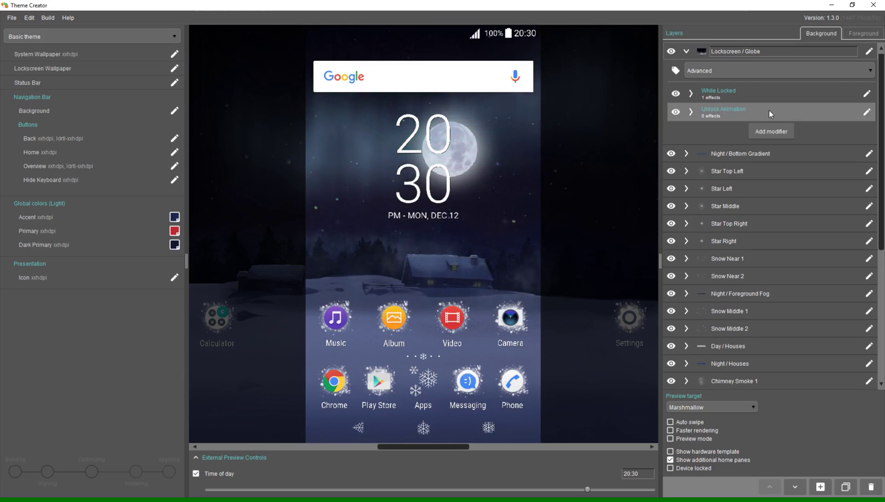
# - Add an alpha effect to the Unlock Animation modifier
pyautogui.click(764, 109)
pyautogui.click(768, 132)
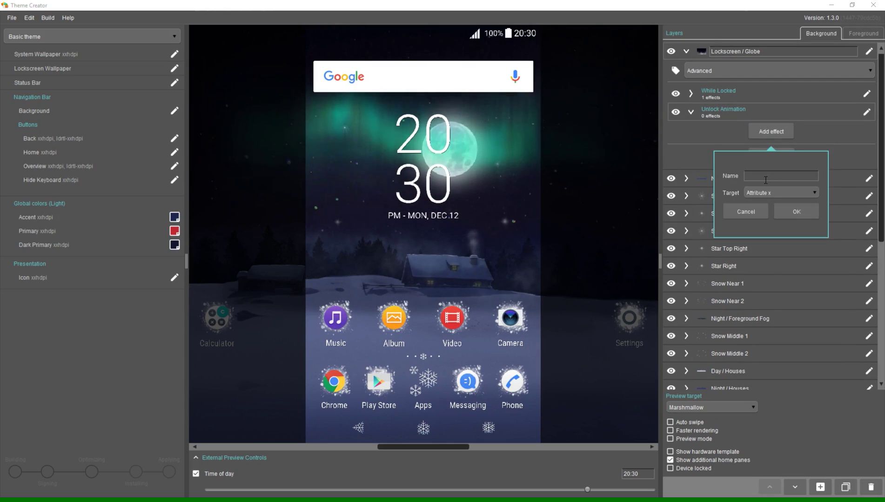
pyautogui.click(766, 193)
pyautogui.click(775, 220)
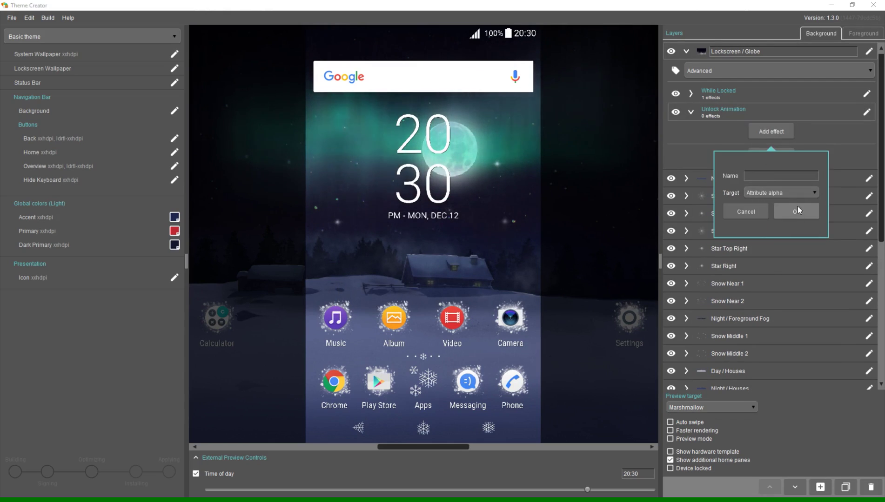
pyautogui.click(797, 208)
pyautogui.doubleClick(736, 130)
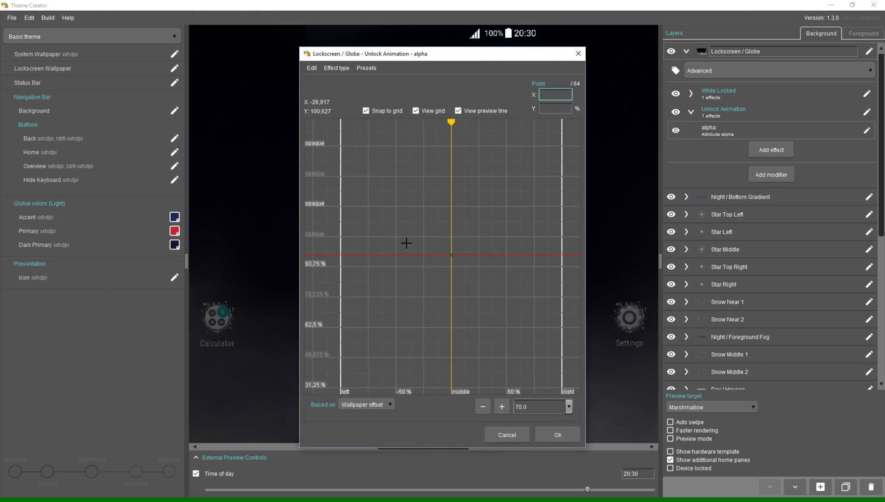
# - Shape the alpha curve from opaque to transparent, based on Time since start
pyautogui.scroll(-3, 419, 279)
pyautogui.moveTo(435, 163); pyautogui.dragTo(324, 165)
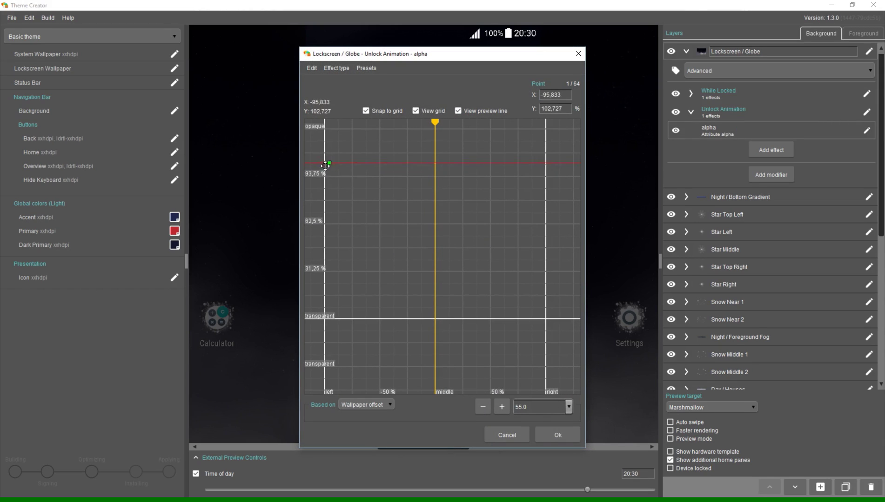
pyautogui.click(546, 320)
pyautogui.click(370, 405)
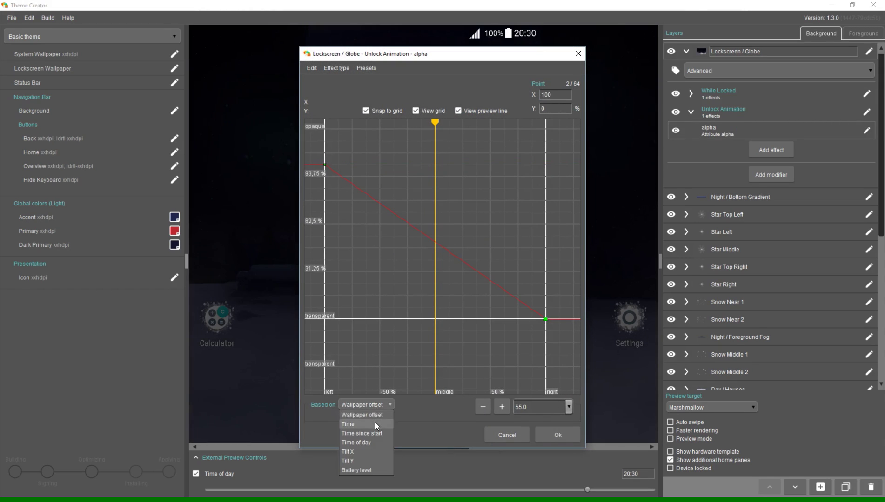
pyautogui.click(376, 424)
pyautogui.moveTo(473, 59); pyautogui.dragTo(193, 33)
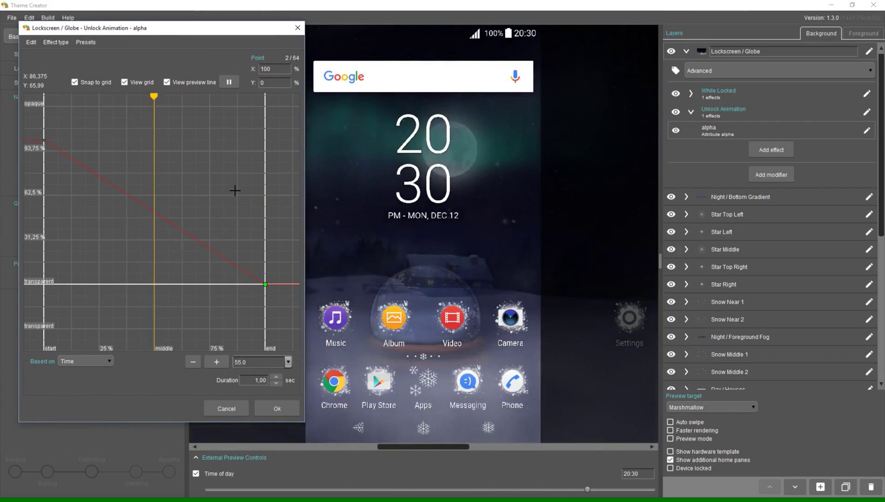
pyautogui.click(96, 360)
pyautogui.click(97, 391)
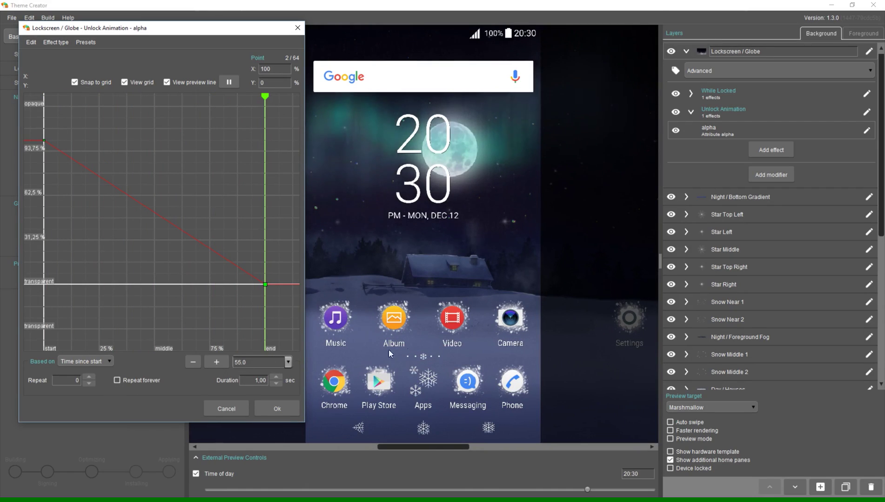
# - Replay the unlock in the preview to watch the globe's current fade
pyautogui.click(690, 470)
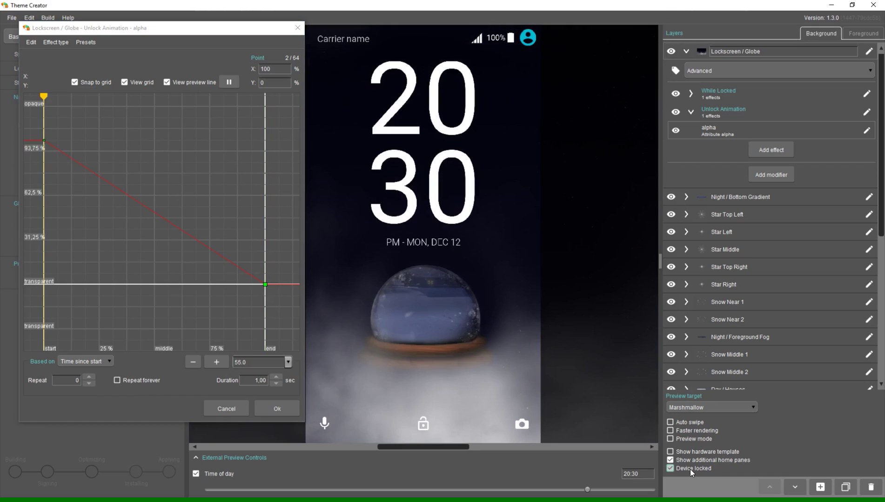
pyautogui.click(690, 470)
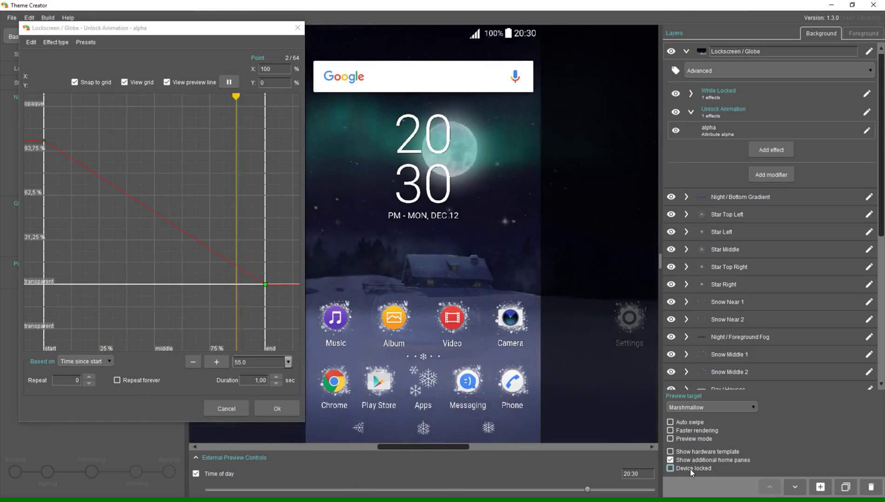
pyautogui.click(690, 470)
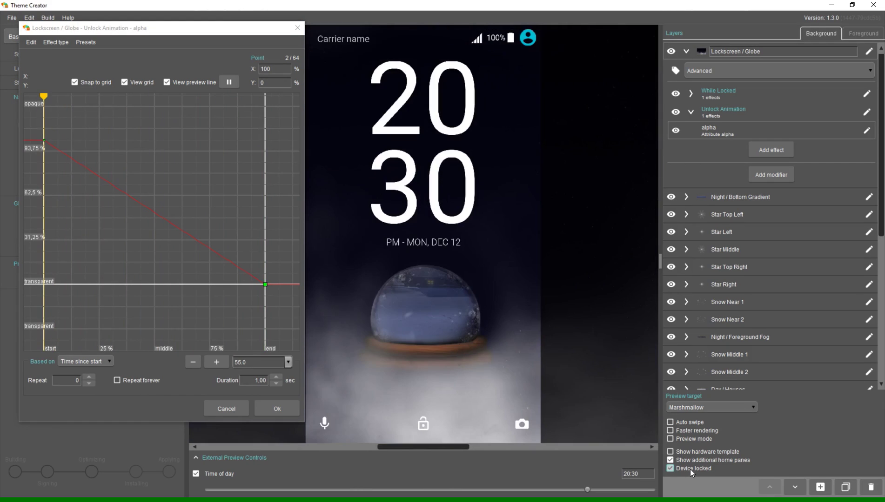
pyautogui.click(690, 469)
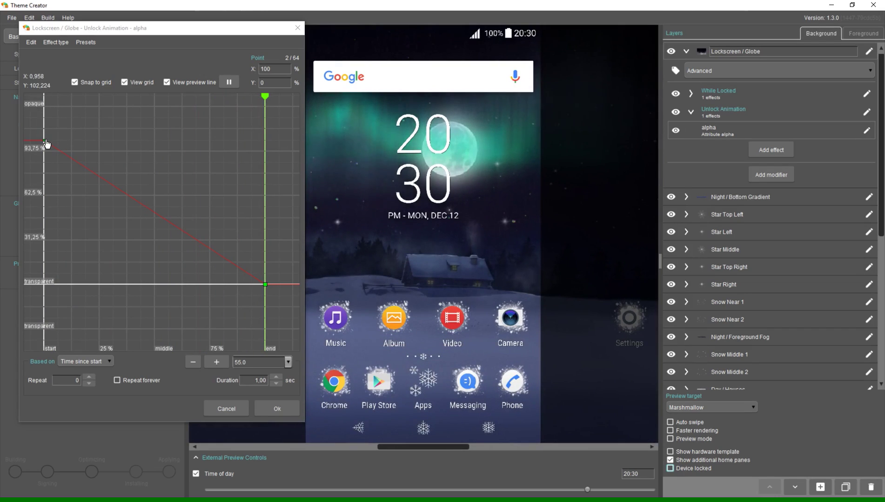
# - Keep the globe opaque until the curve's midpoint, recheck the fade, and close the editor
pyautogui.moveTo(45, 144); pyautogui.dragTo(153, 143)
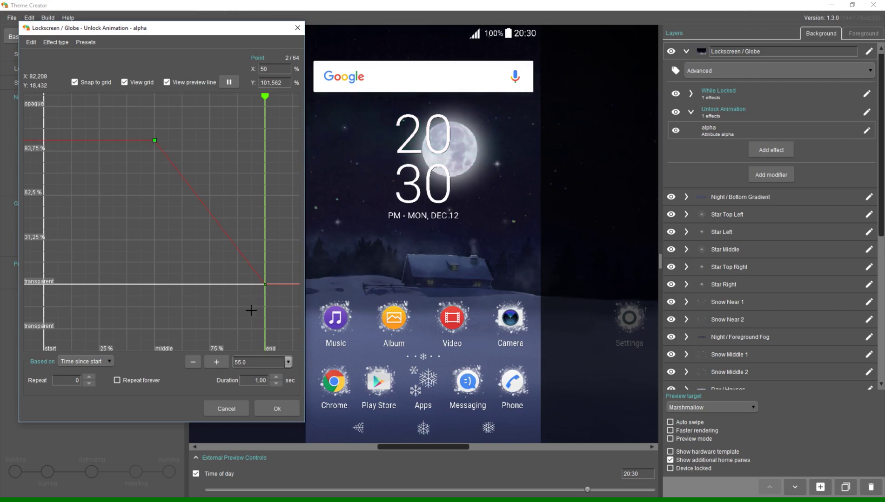
pyautogui.click(708, 468)
pyautogui.click(708, 468)
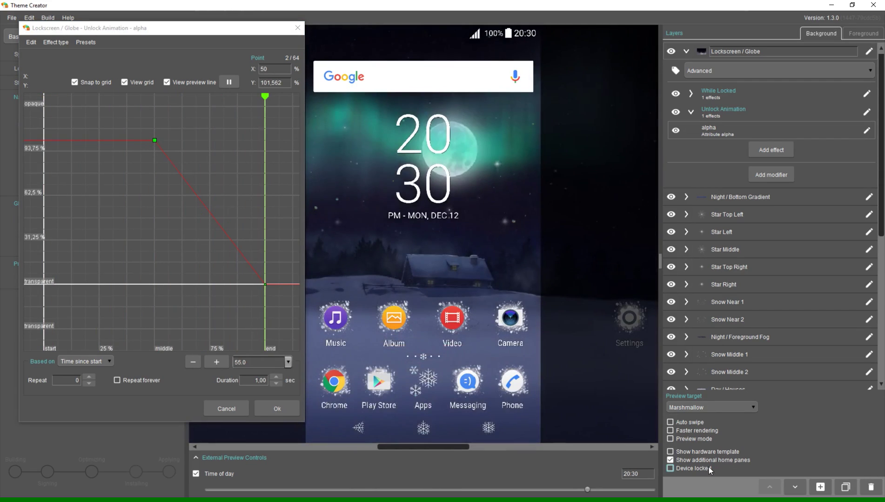
pyautogui.click(709, 468)
pyautogui.click(709, 468)
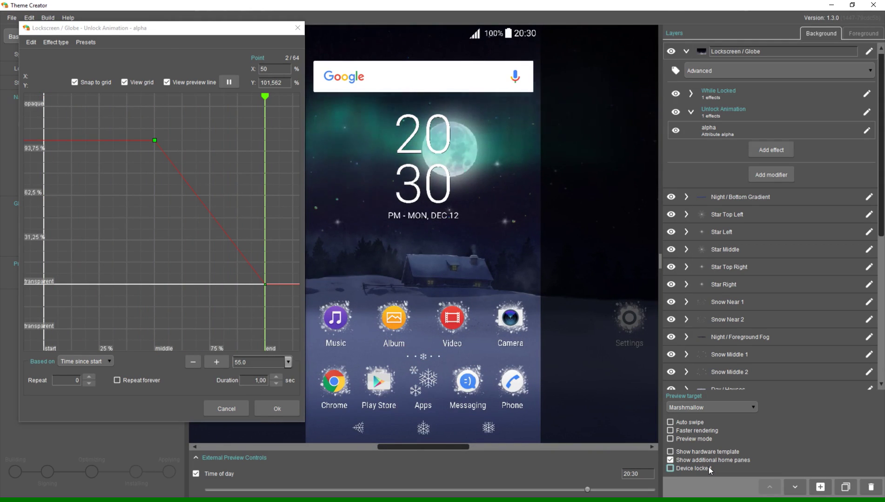
pyautogui.press('Escape')
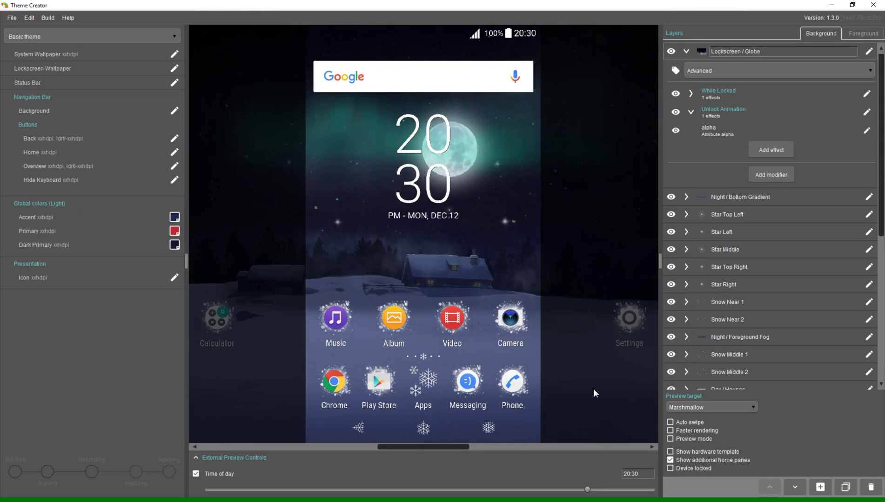
# - Add a scale effect whose curve rises to about 2.8x, based on Time since start
pyautogui.click(754, 145)
pyautogui.click(748, 211)
pyautogui.click(755, 239)
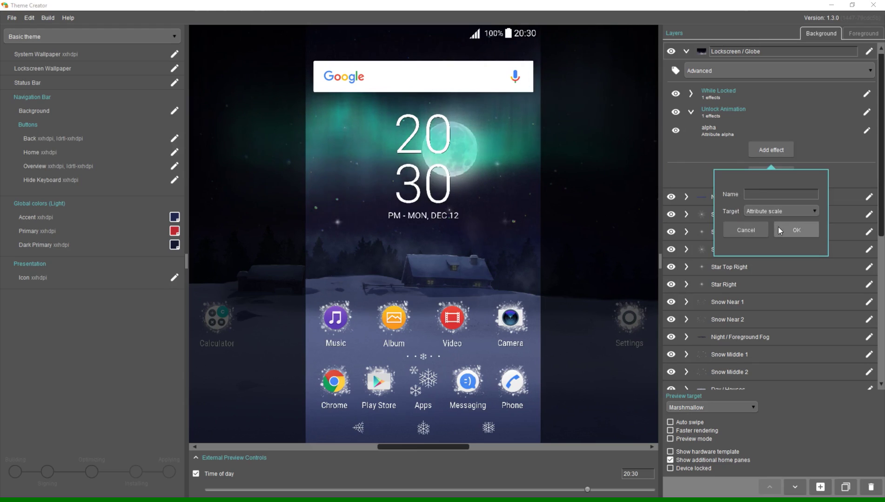
pyautogui.click(777, 228)
pyautogui.doubleClick(742, 149)
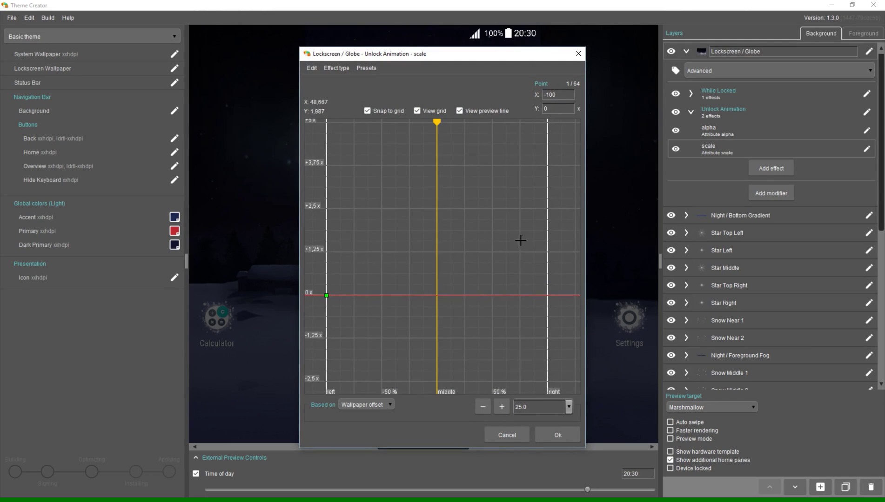
pyautogui.moveTo(547, 294); pyautogui.dragTo(548, 198)
pyautogui.click(378, 403)
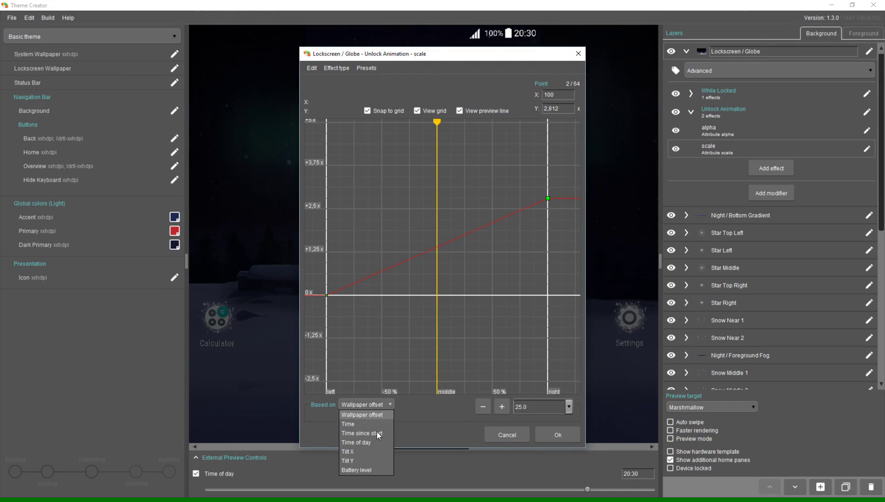
pyautogui.click(376, 433)
pyautogui.click(562, 438)
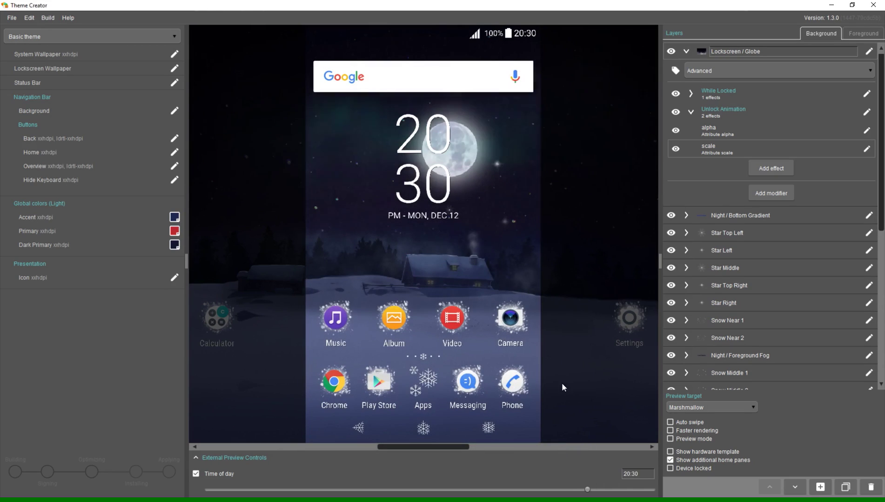
# - Lock and unlock the preview to watch the globe grow
pyautogui.click(670, 468)
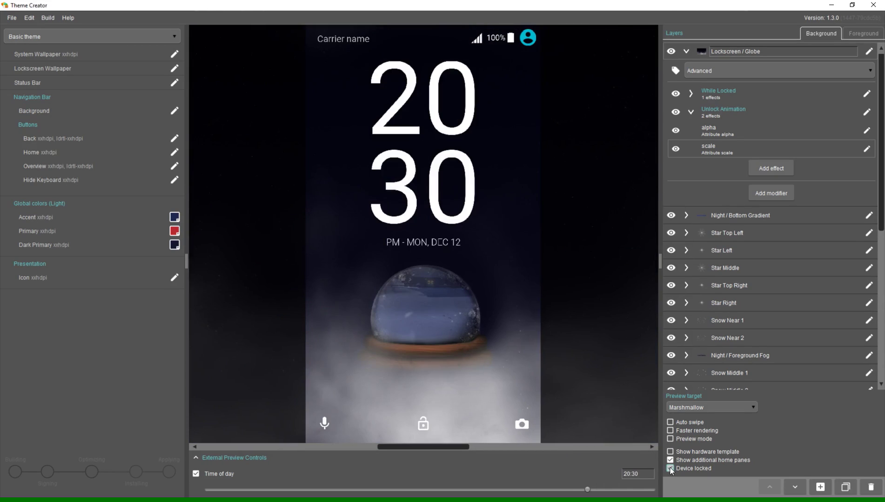
pyautogui.click(670, 468)
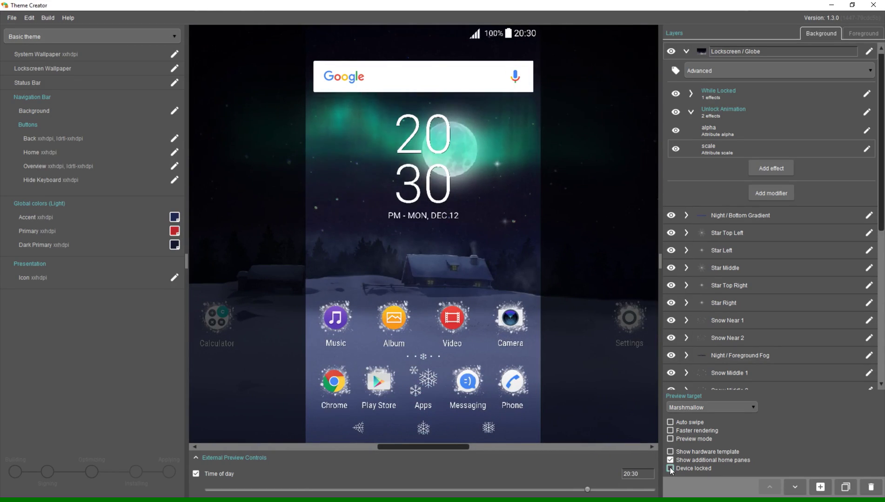
pyautogui.click(670, 468)
pyautogui.click(670, 468)
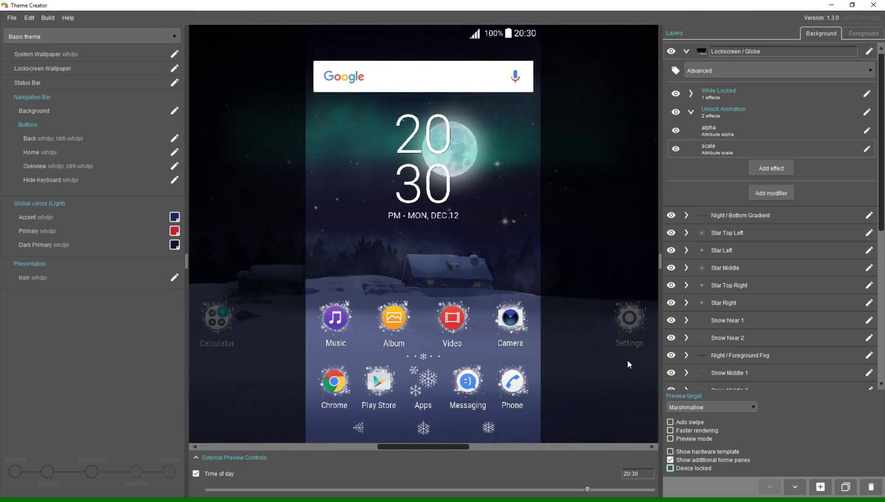
# - Add a y effect to the Unlock Animation and open its curve
pyautogui.click(767, 169)
pyautogui.click(781, 229)
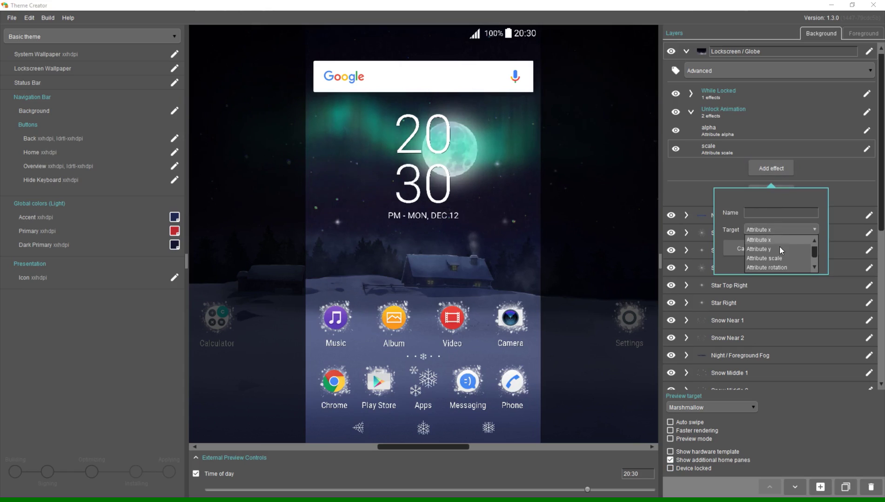
pyautogui.click(779, 246)
pyautogui.click(784, 248)
pyautogui.doubleClick(727, 169)
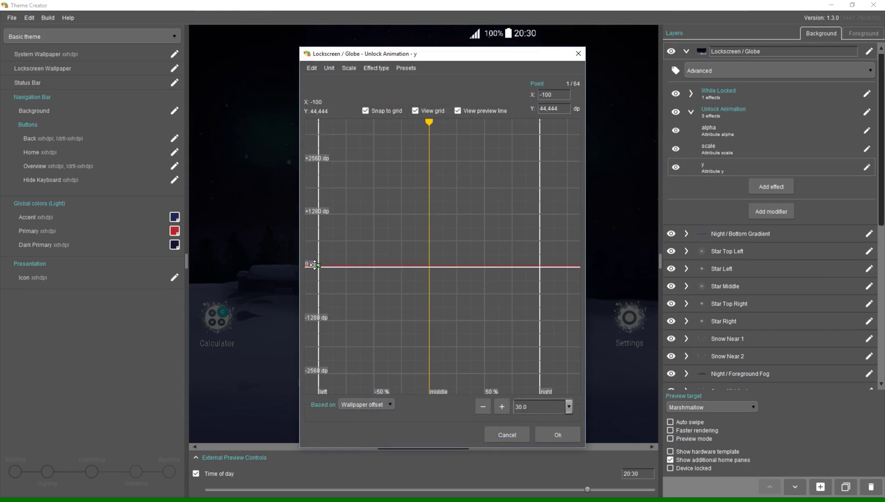
# - Set the y curve's end point to -480, based on Time since start, and test the unlock
pyautogui.moveTo(540, 267); pyautogui.dragTo(542, 294)
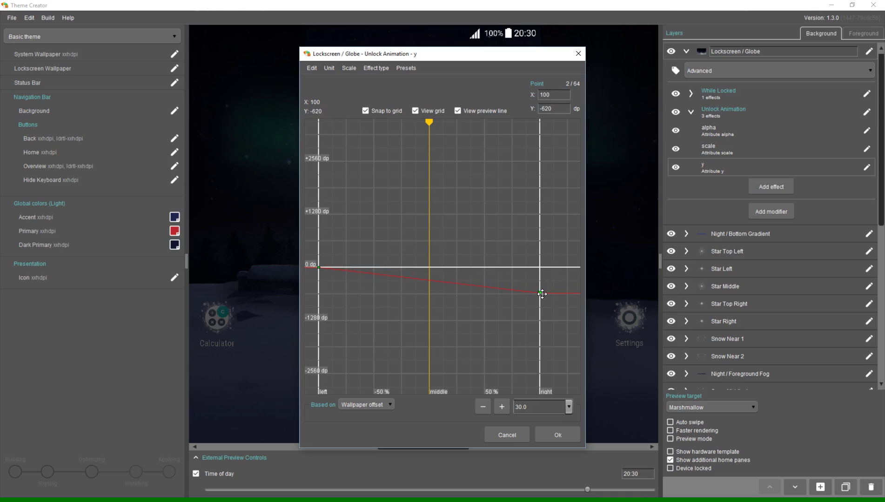
pyautogui.doubleClick(555, 109)
pyautogui.write('-480')
pyautogui.click(549, 231)
pyautogui.click(355, 406)
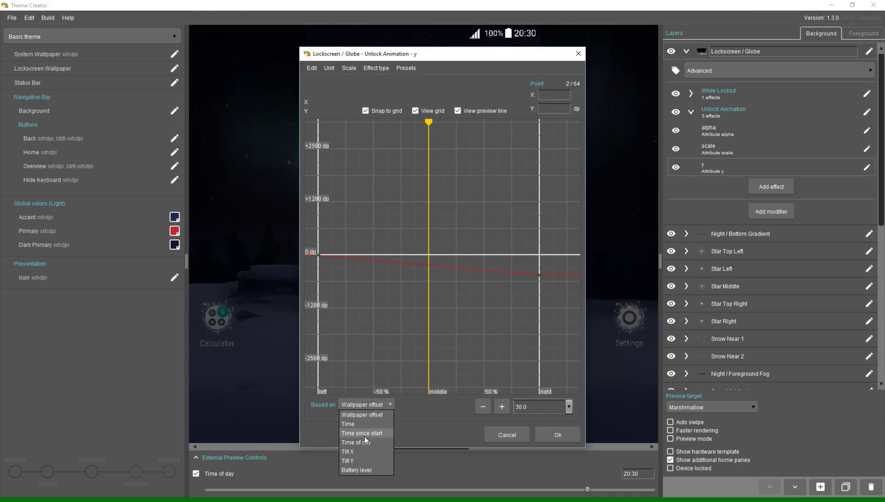
pyautogui.click(364, 437)
pyautogui.click(549, 434)
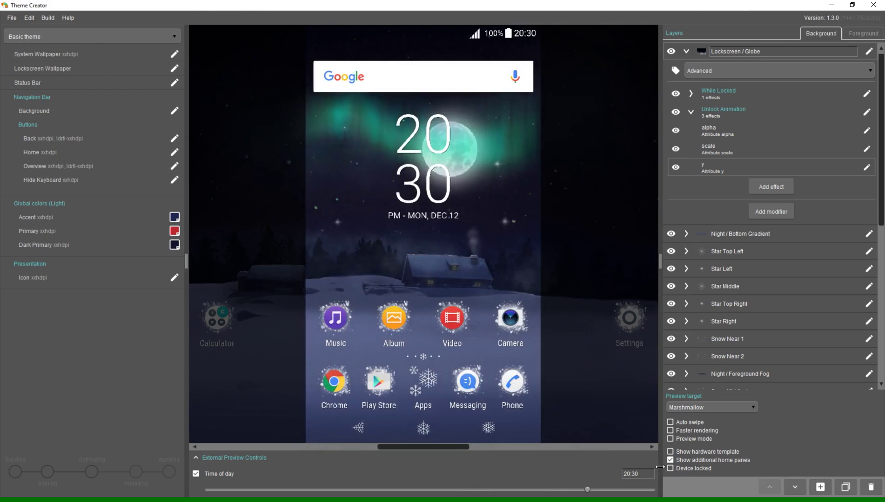
pyautogui.click(671, 469)
pyautogui.click(671, 470)
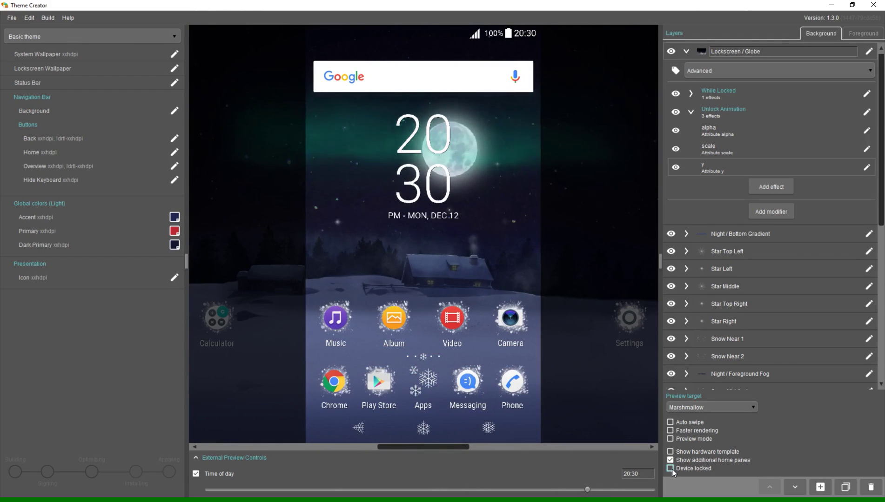
# - On the lock screen preview, show the Aurora 1, Aurora 2, Stars Small and Stars Large layers
pyautogui.click(670, 468)
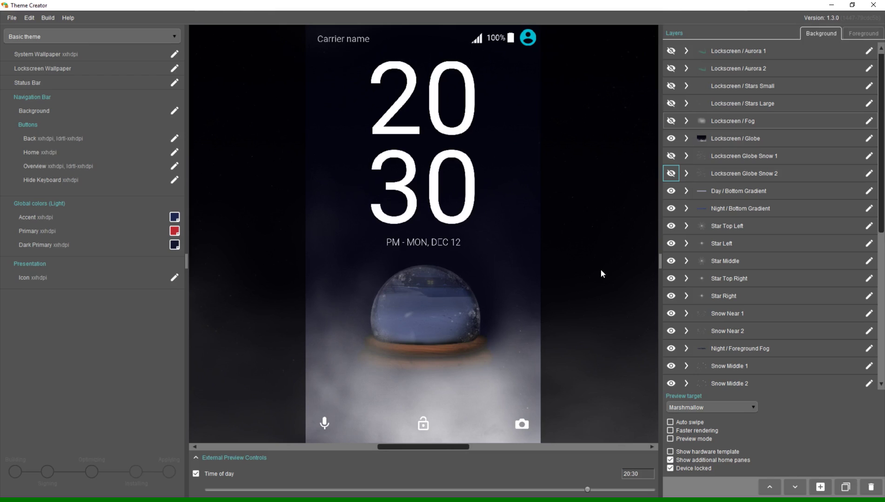
pyautogui.click(671, 51)
pyautogui.click(671, 68)
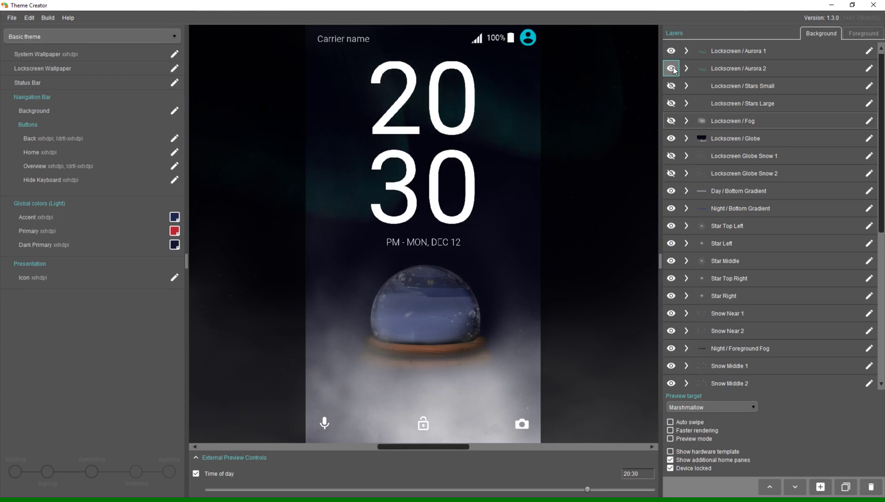
pyautogui.click(671, 86)
pyautogui.click(670, 103)
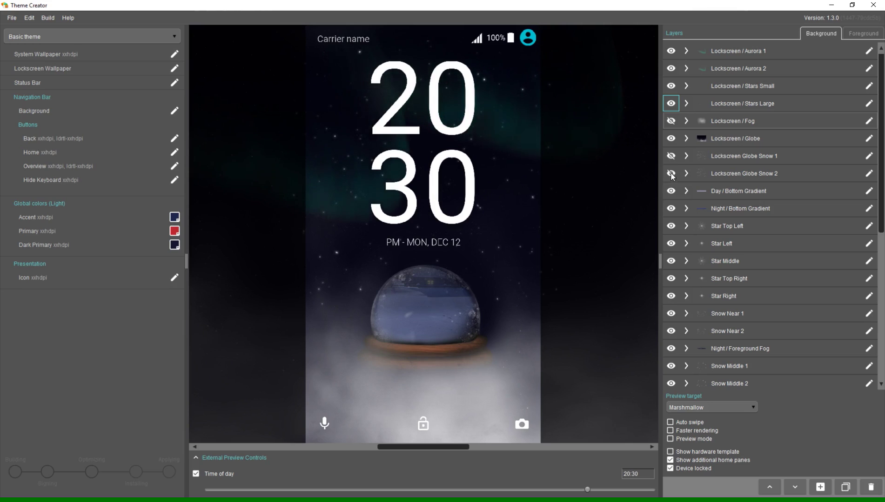
# - Show the fog and first globe snow layers, then check the home and lock screen previews
pyautogui.click(670, 121)
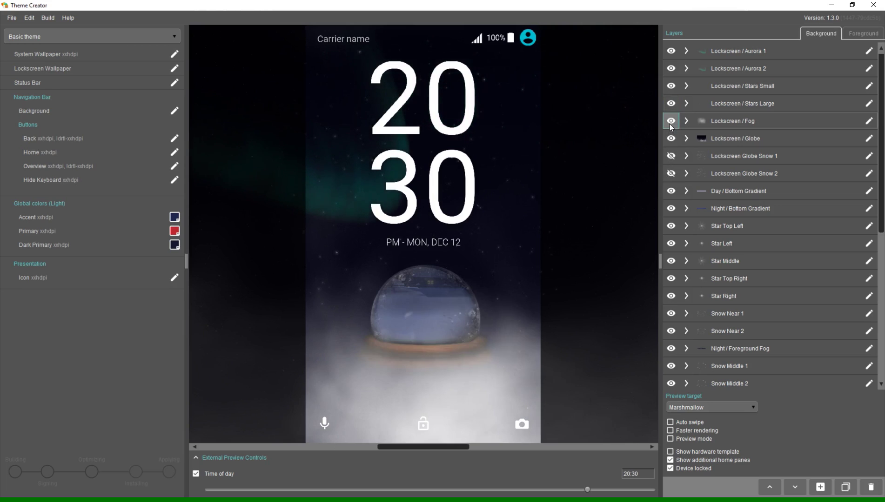
pyautogui.click(704, 119)
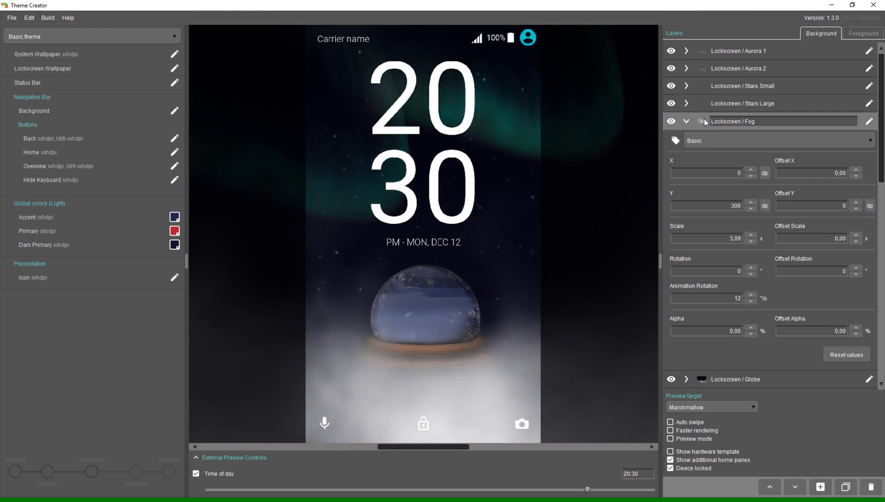
pyautogui.click(704, 120)
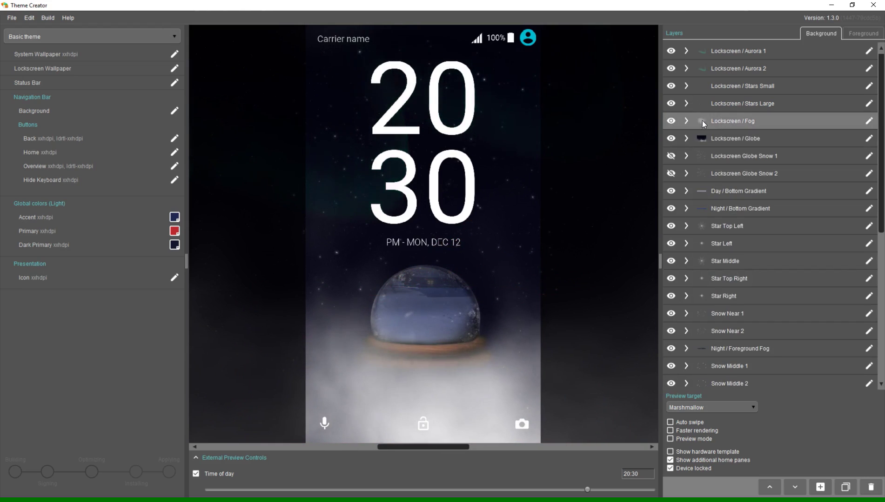
pyautogui.click(671, 156)
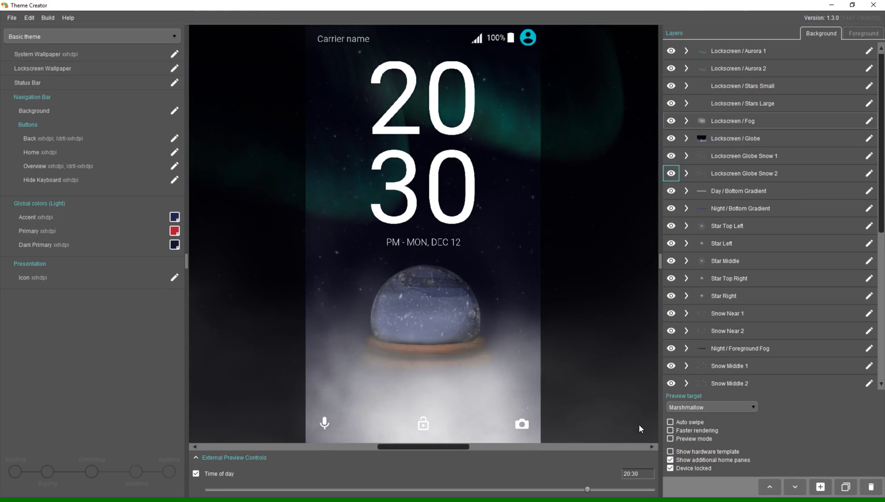
pyautogui.click(671, 469)
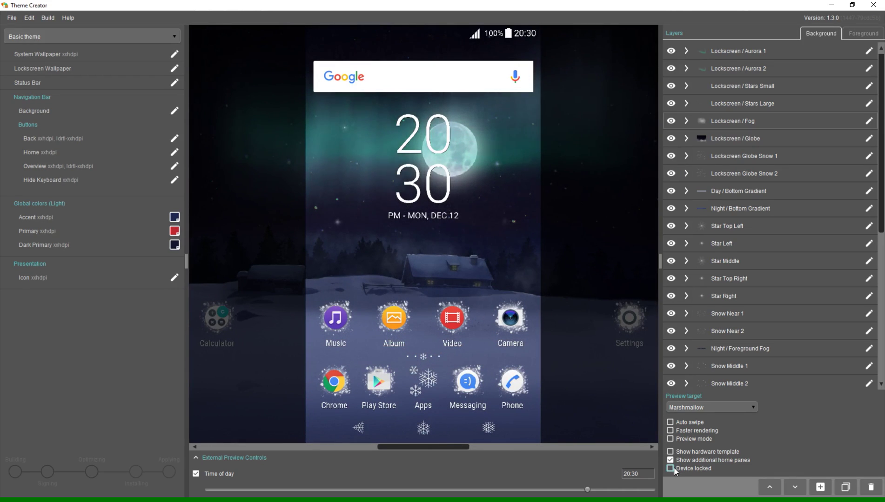
pyautogui.click(671, 469)
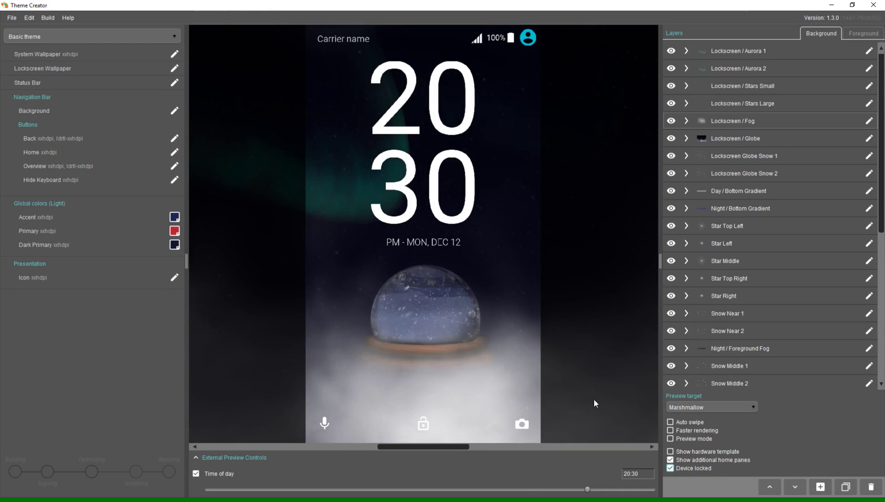
# - Create a 'While Locked' modifier on Night / Houses, active while the device is locked
pyautogui.scroll(-3, 706, 307)
pyautogui.click(713, 331)
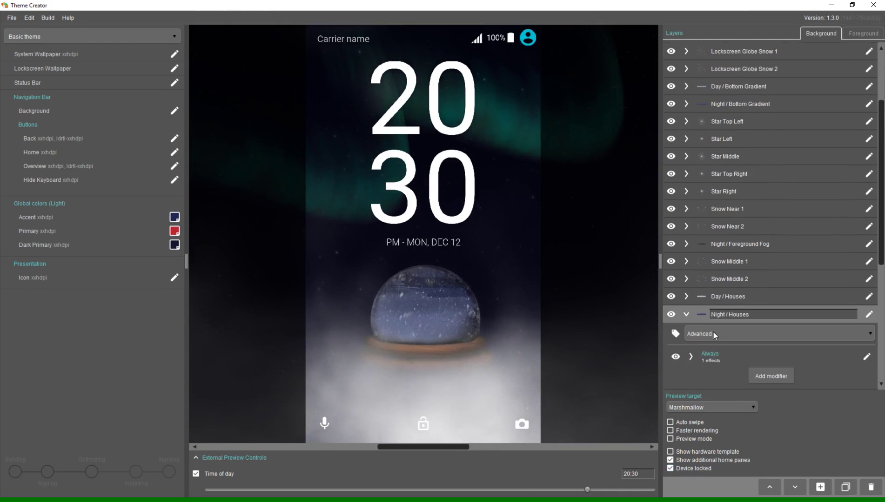
pyautogui.click(755, 380)
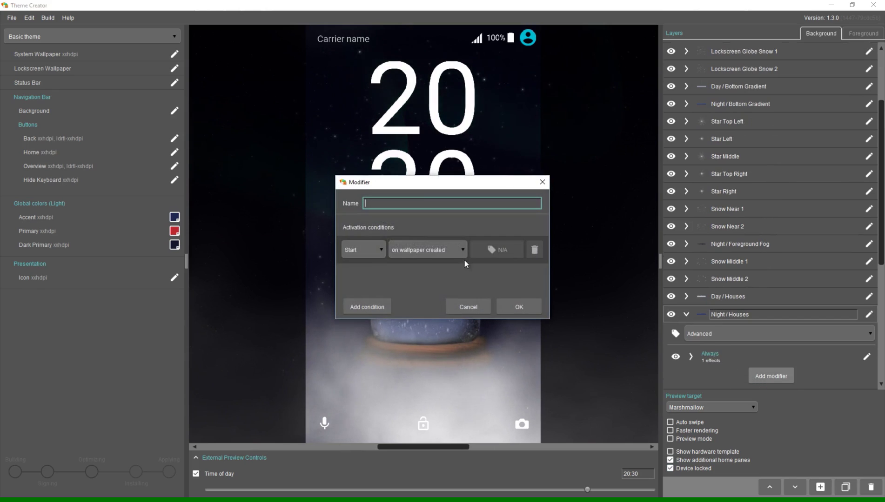
pyautogui.click(428, 246)
pyautogui.click(419, 319)
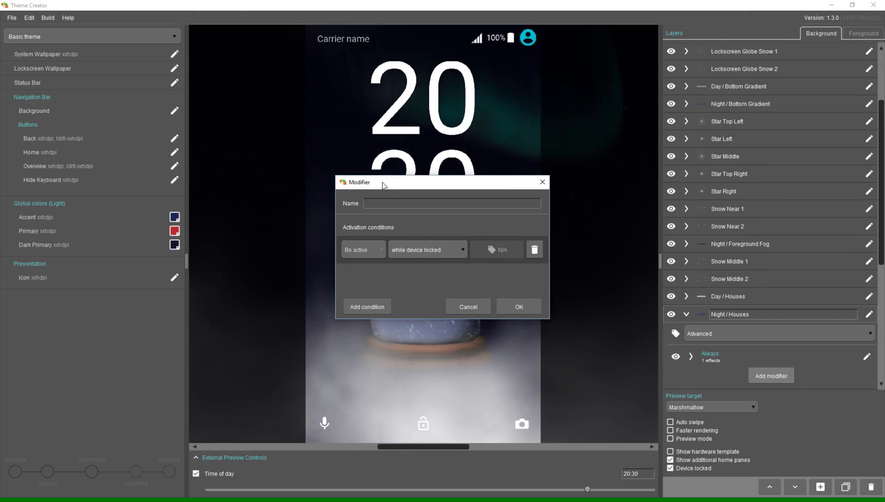
pyautogui.click(395, 203)
pyautogui.write('While Locked')
pyautogui.press('Return')
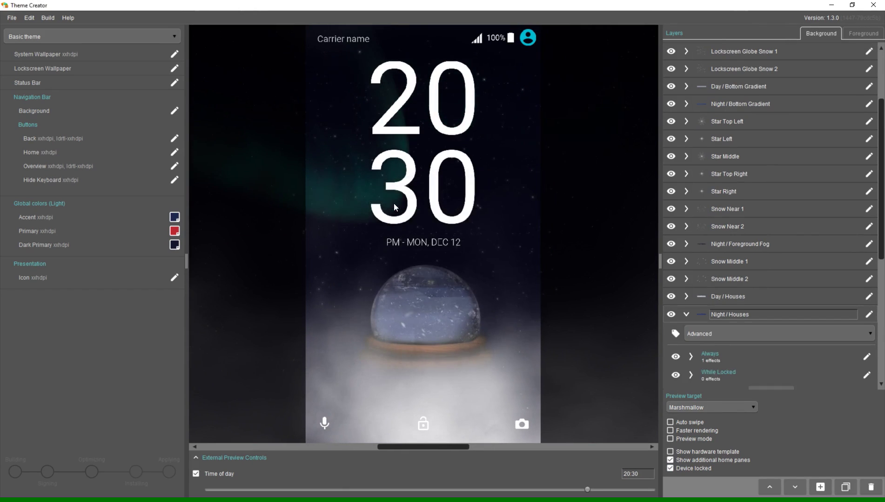
# - Add a scale effect to While Locked, lowering its curve to about -0.8x
pyautogui.scroll(-3, 676, 278)
pyautogui.click(703, 301)
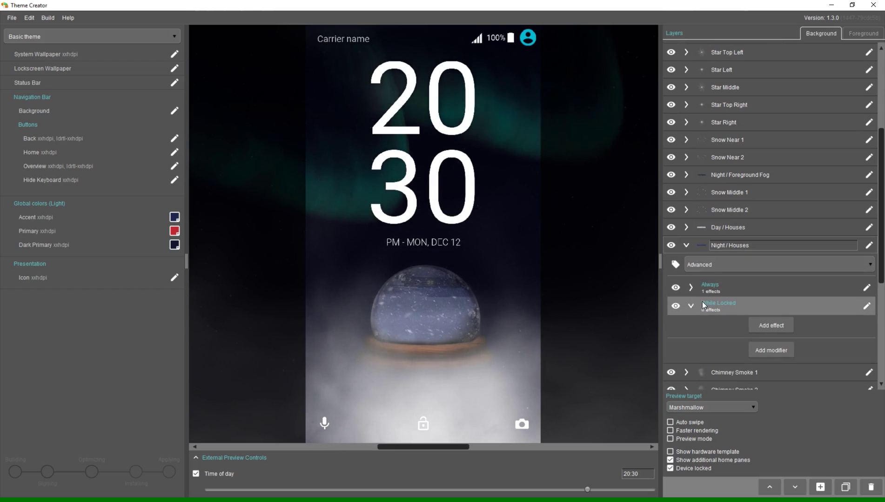
pyautogui.click(760, 322)
pyautogui.click(770, 386)
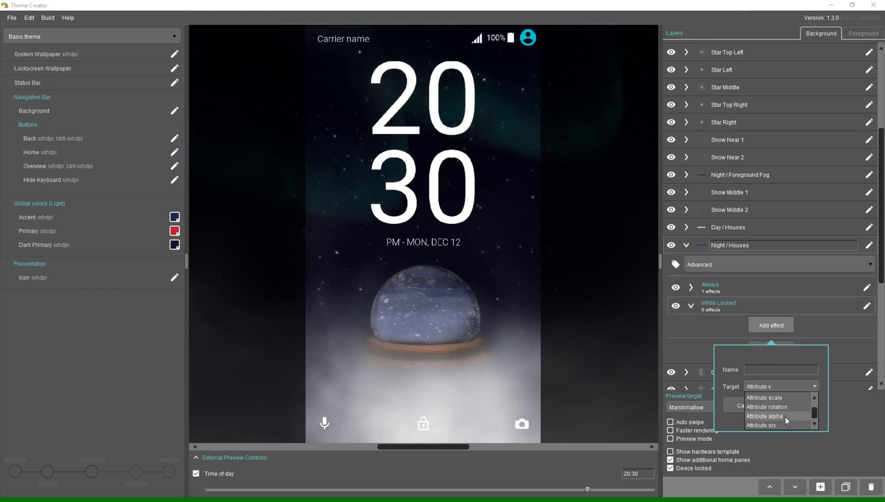
pyautogui.click(781, 395)
pyautogui.click(790, 404)
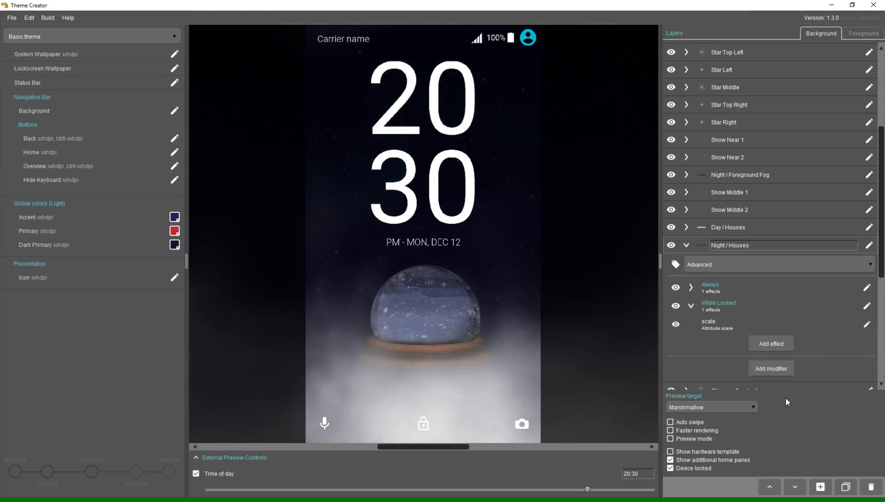
pyautogui.doubleClick(732, 326)
pyautogui.scroll(-3, 414, 262)
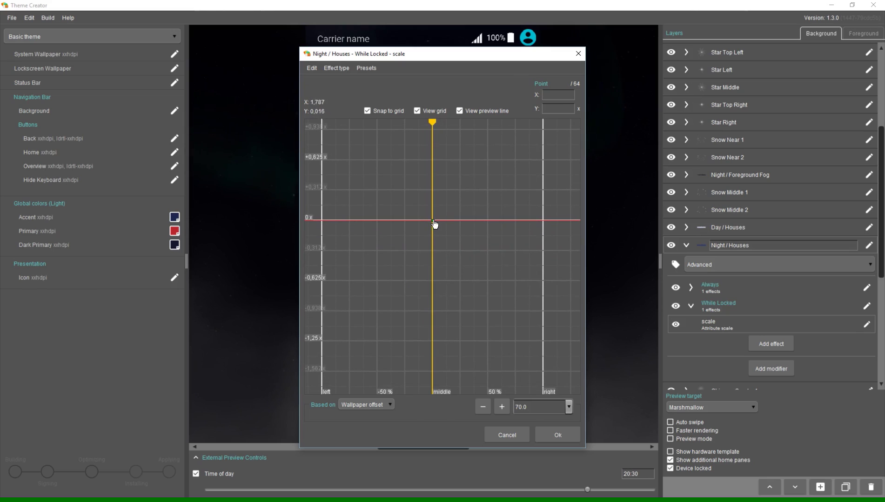
pyautogui.moveTo(434, 224); pyautogui.dragTo(432, 296)
pyautogui.click(561, 435)
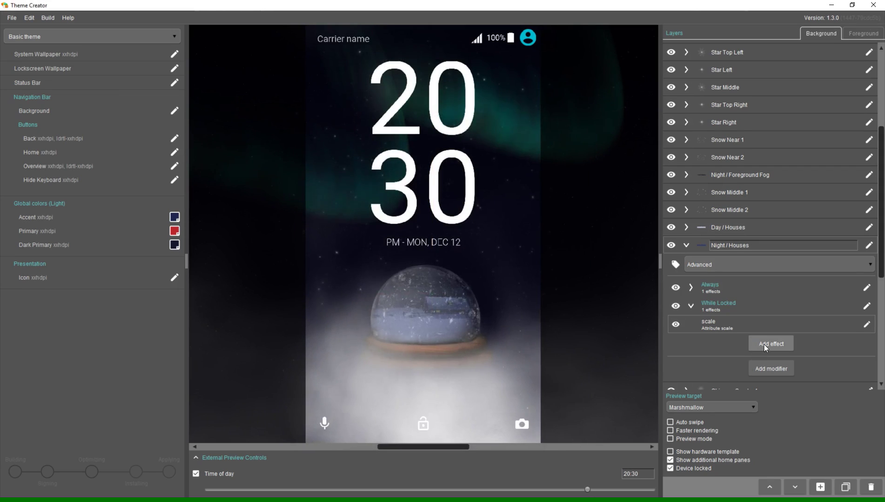
# - Add a y effect to While Locked with its curve point held at 0 dp
pyautogui.click(764, 344)
pyautogui.click(763, 406)
pyautogui.click(763, 421)
pyautogui.click(787, 423)
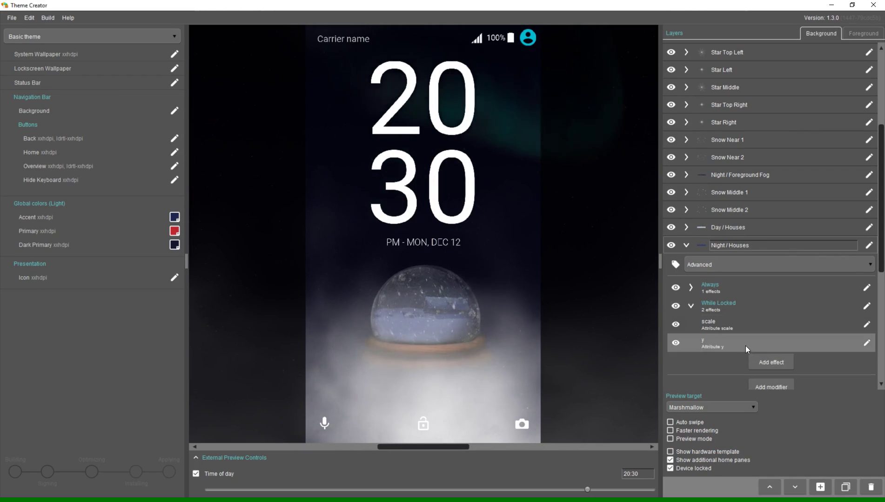
pyautogui.moveTo(435, 259); pyautogui.dragTo(435, 249)
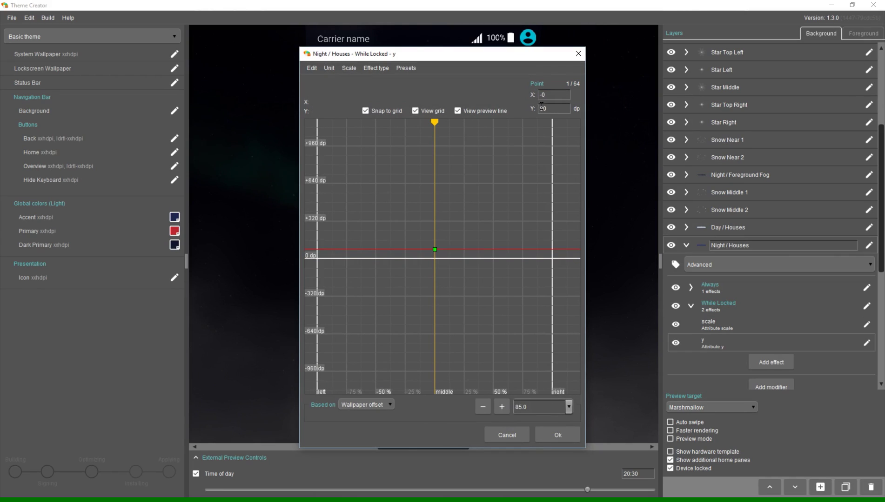
pyautogui.press('Return')
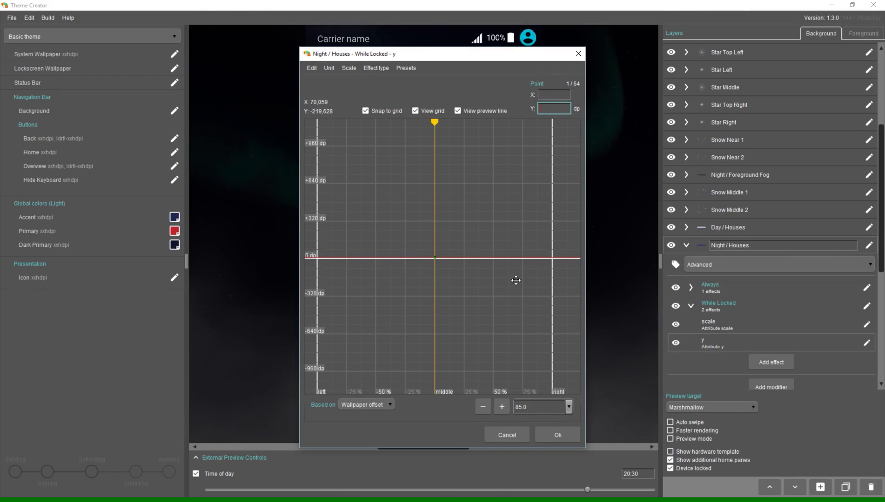
pyautogui.click(566, 436)
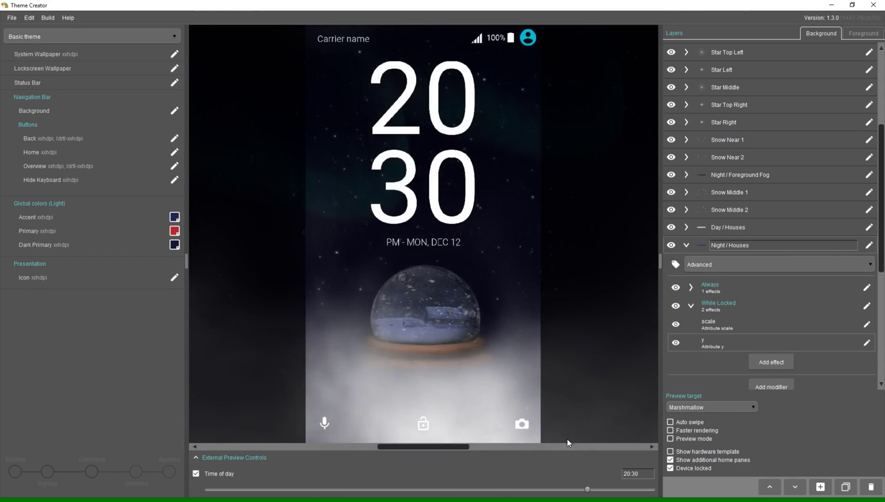
pyautogui.click(705, 301)
# - Toggle the preview between the unlocked home screen and the lockscreen twice
pyautogui.click(693, 468)
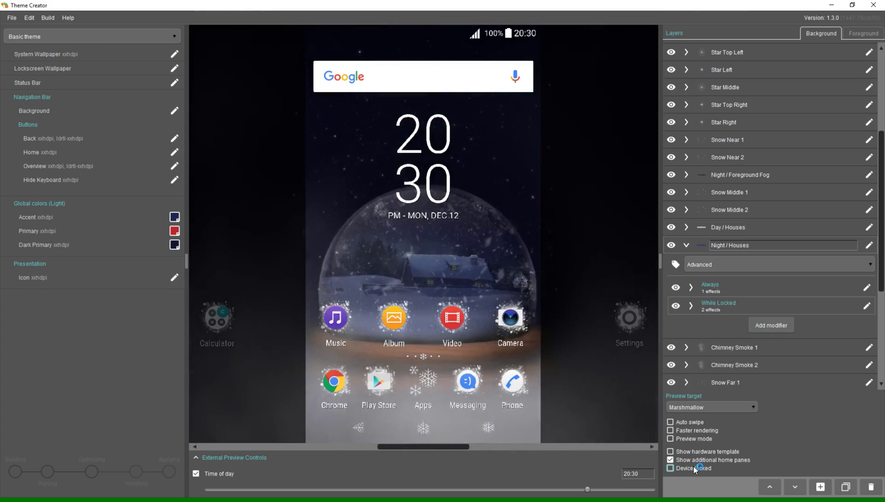
pyautogui.click(693, 468)
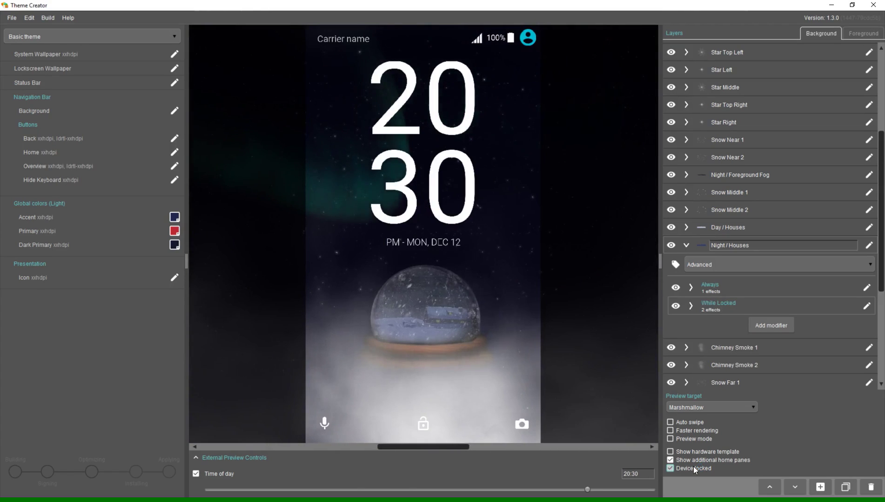
pyautogui.click(694, 467)
pyautogui.click(694, 466)
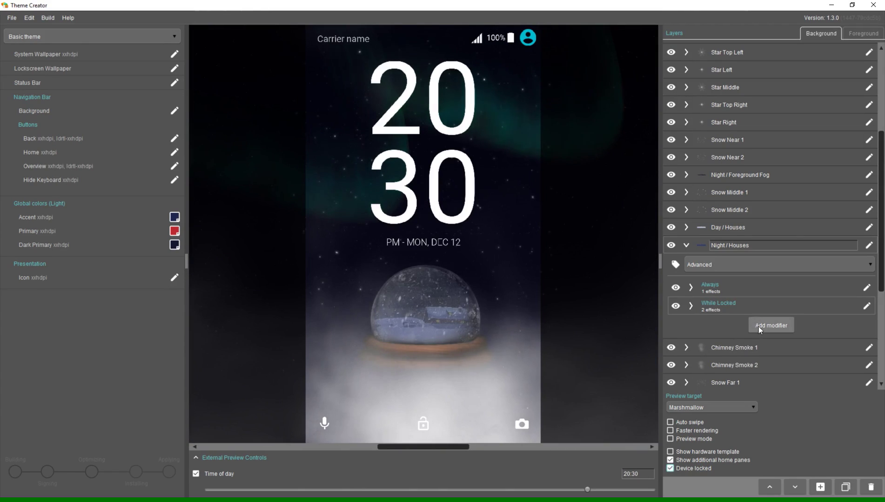
# - Create an 'Unlock Animation' modifier starting on device unlock, with a wallpaper-created stop condition
pyautogui.click(759, 326)
pyautogui.write('Unlo')
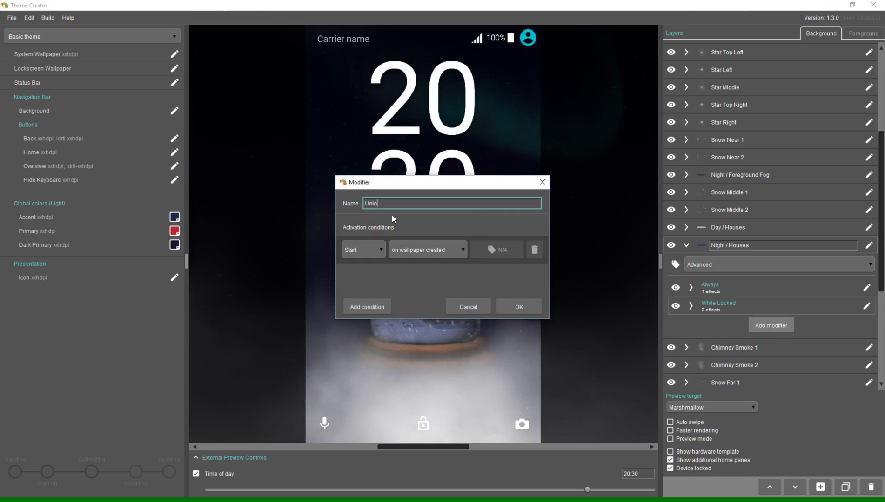
pyautogui.write('ck Animation')
pyautogui.click(398, 251)
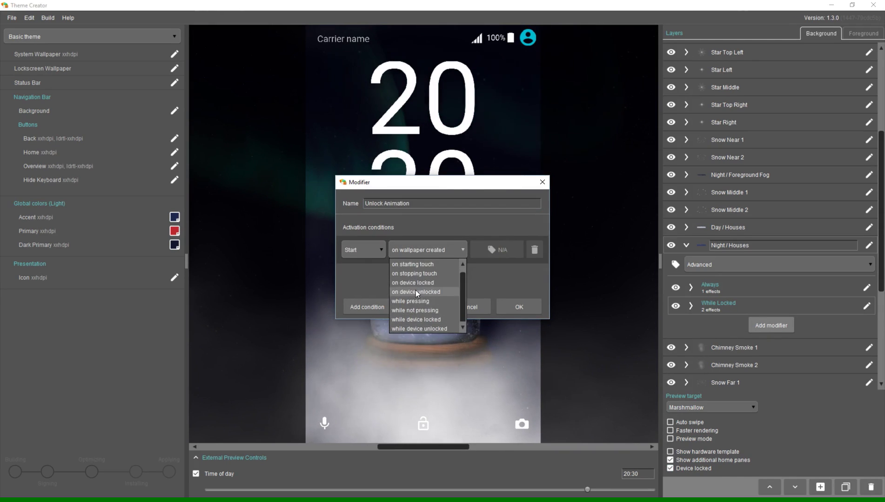
pyautogui.click(415, 291)
pyautogui.click(367, 307)
pyautogui.click(368, 280)
pyautogui.click(393, 282)
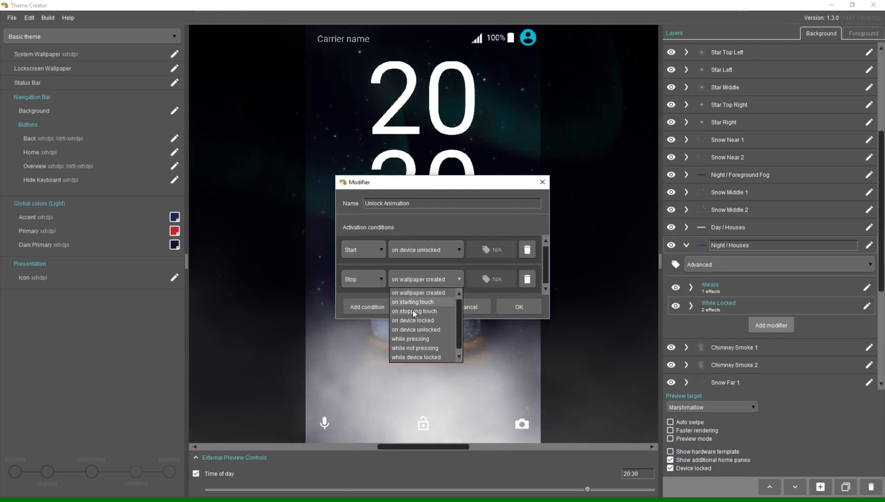
pyautogui.click(417, 321)
pyautogui.click(520, 308)
pyautogui.click(721, 323)
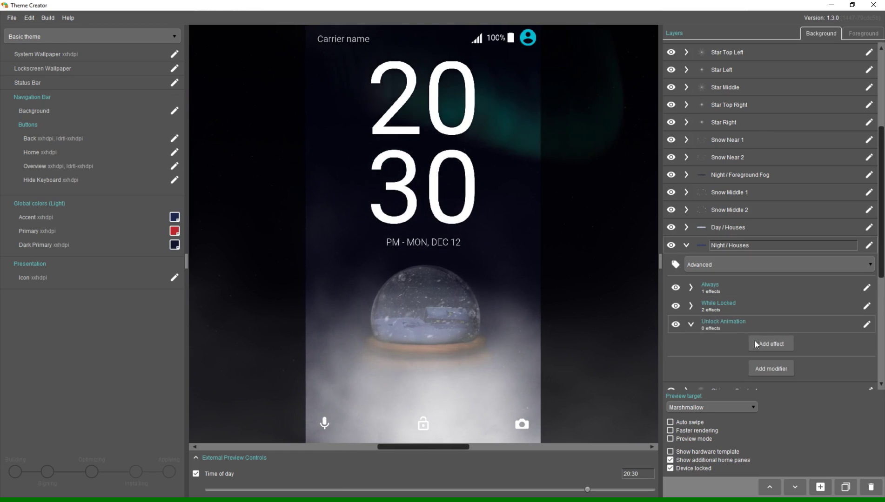
# - Add a scale effect to Unlock Animation with a starting curve point at -0.825x
pyautogui.click(763, 344)
pyautogui.click(776, 404)
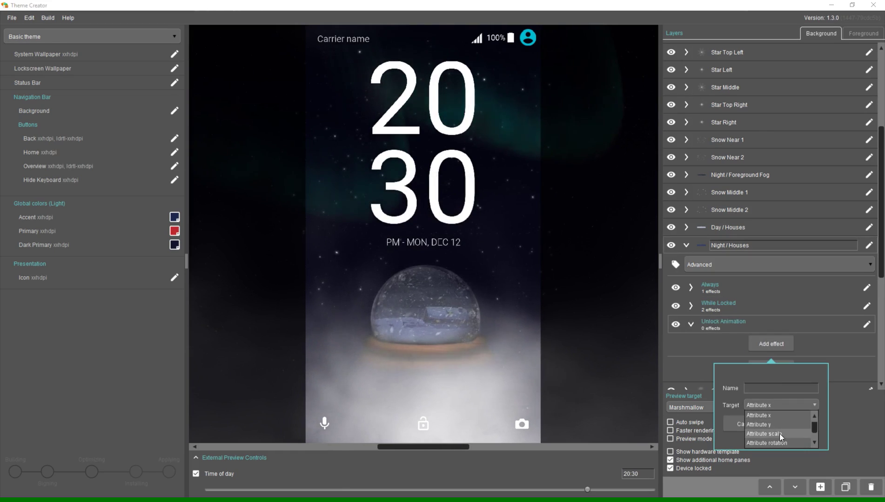
pyautogui.click(779, 434)
pyautogui.click(793, 417)
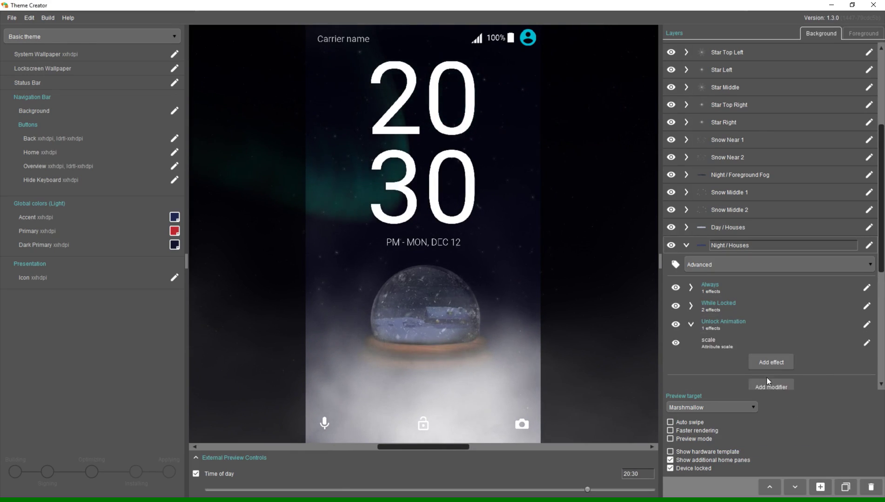
pyautogui.doubleClick(733, 346)
pyautogui.click(322, 356)
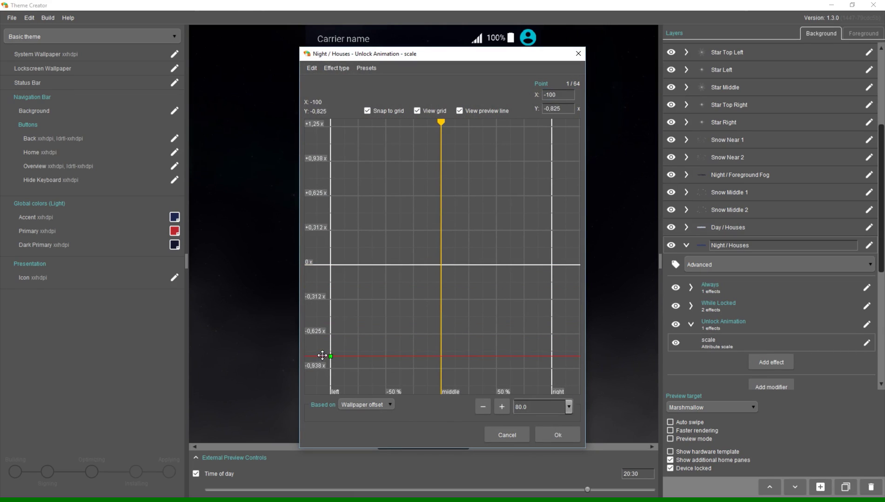
pyautogui.click(381, 406)
pyautogui.click(367, 424)
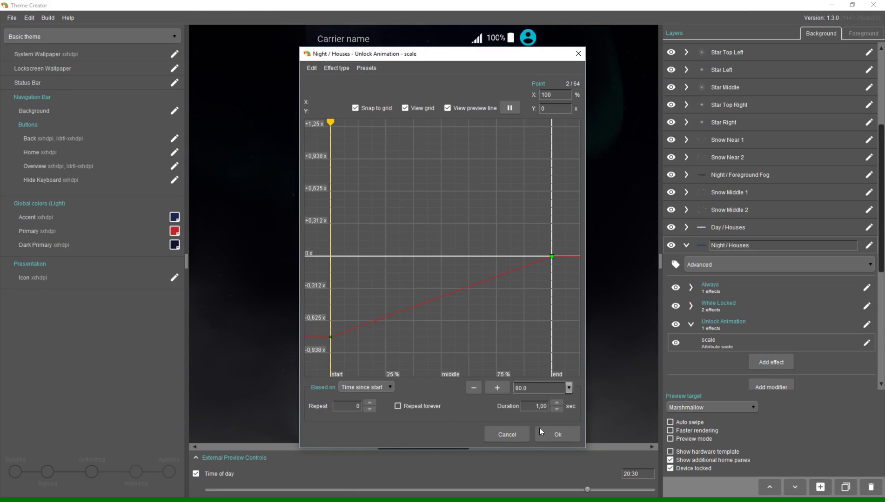
# - Add a y position effect to the Unlock Animation modifier
pyautogui.click(572, 435)
pyautogui.click(786, 369)
pyautogui.click(760, 422)
pyautogui.click(764, 443)
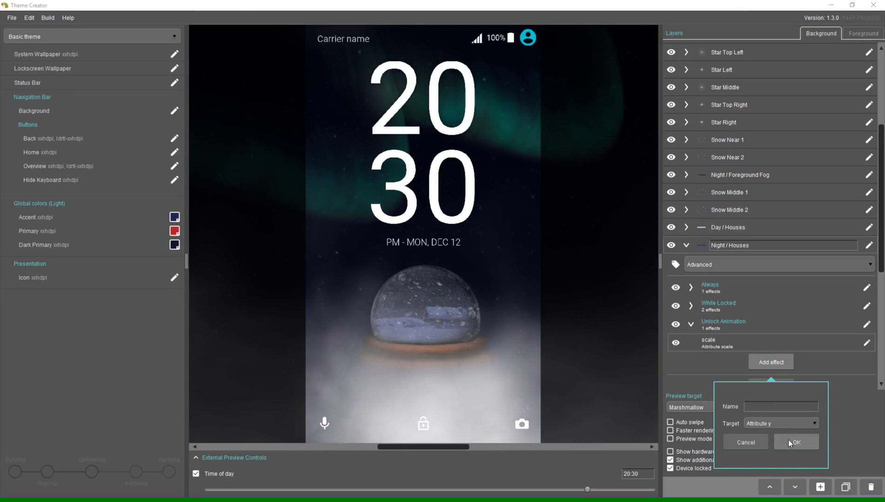
pyautogui.click(788, 440)
# - Make the y curve flat at 0 dp with a right-edge point and a different animation source
pyautogui.doubleClick(730, 361)
pyautogui.scroll(-3, 457, 255)
pyautogui.click(350, 253)
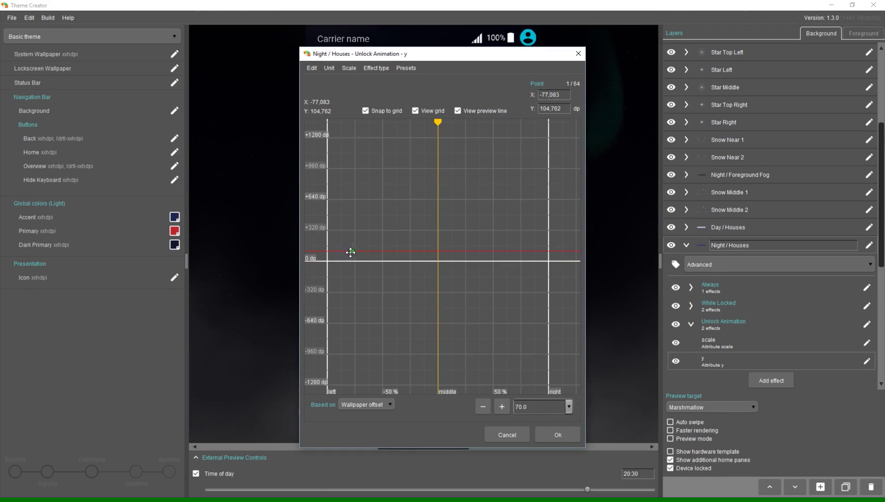
pyautogui.doubleClick(562, 109)
pyautogui.write('0')
pyautogui.press('Return')
pyautogui.click(549, 262)
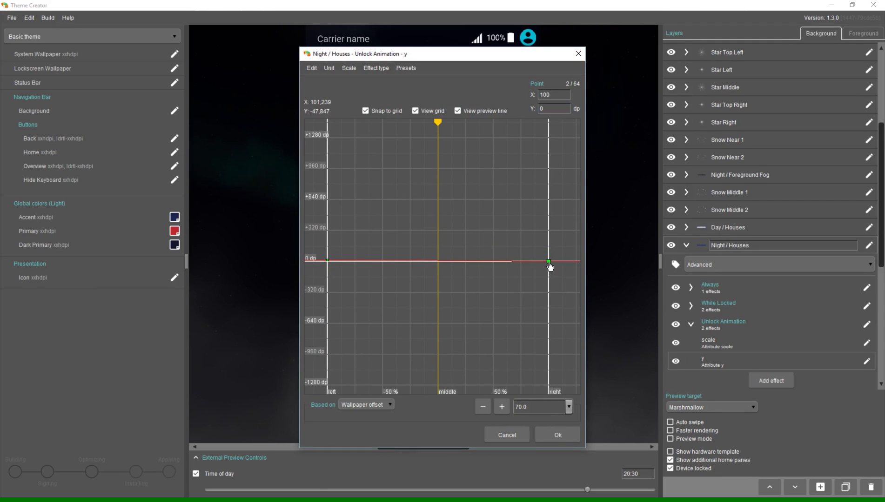
pyautogui.click(382, 405)
pyautogui.click(383, 432)
pyautogui.click(559, 433)
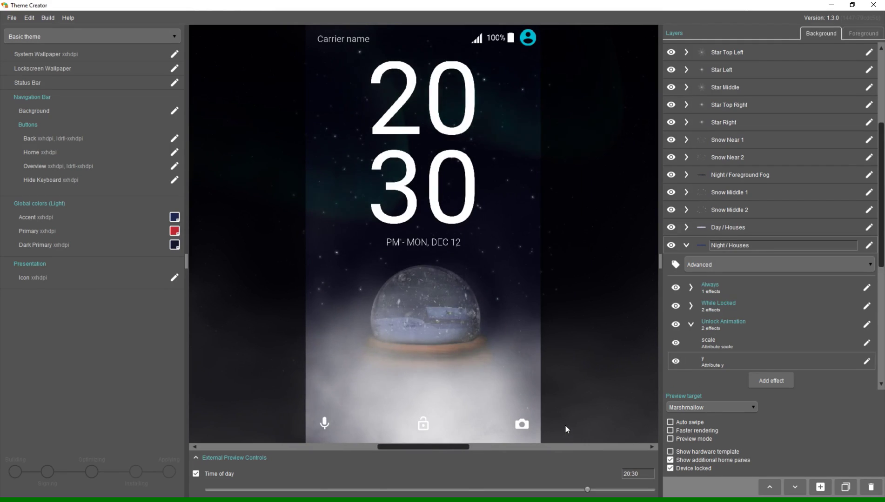
# - Collapse Unlock Animation and switch the preview between home and lock screens, ending on home
pyautogui.click(693, 326)
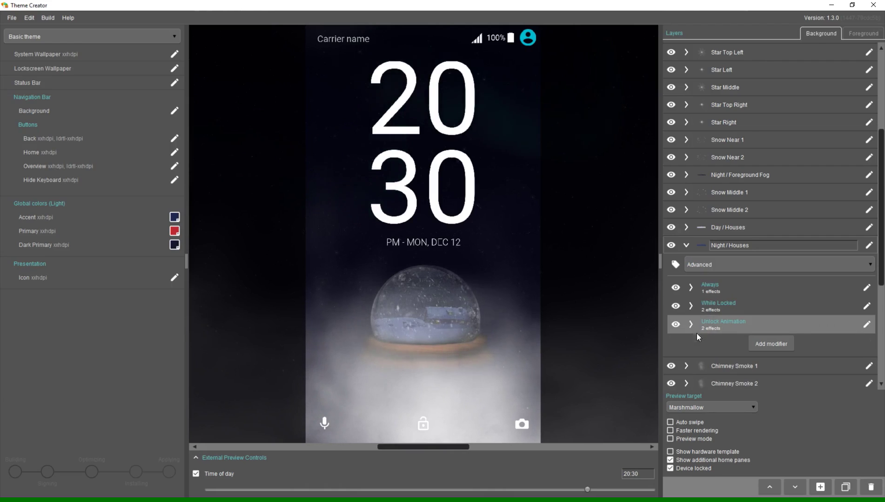
pyautogui.click(697, 467)
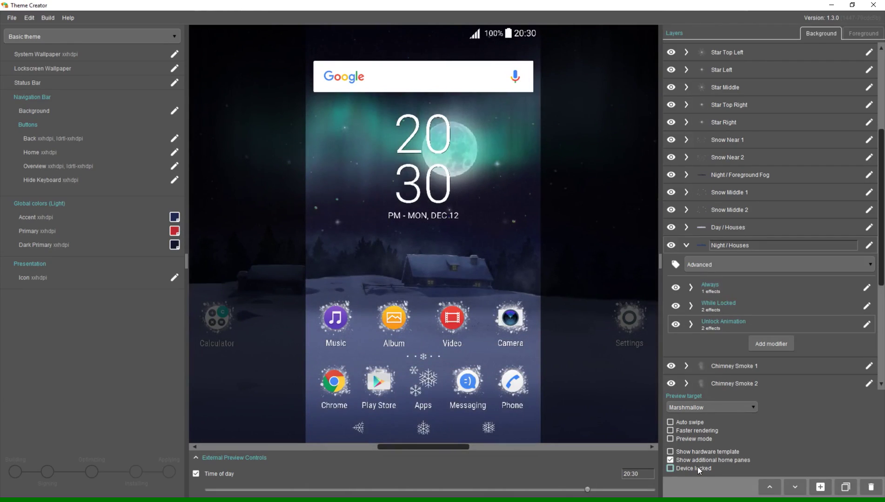
pyautogui.click(698, 467)
pyautogui.click(698, 467)
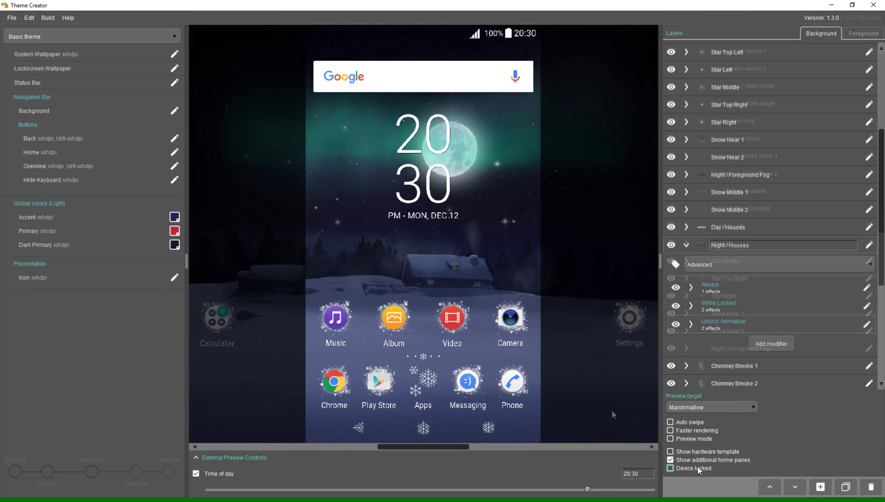
# - Add a new image layer using the sleigh (santa) image
pyautogui.click(820, 487)
pyautogui.click(793, 465)
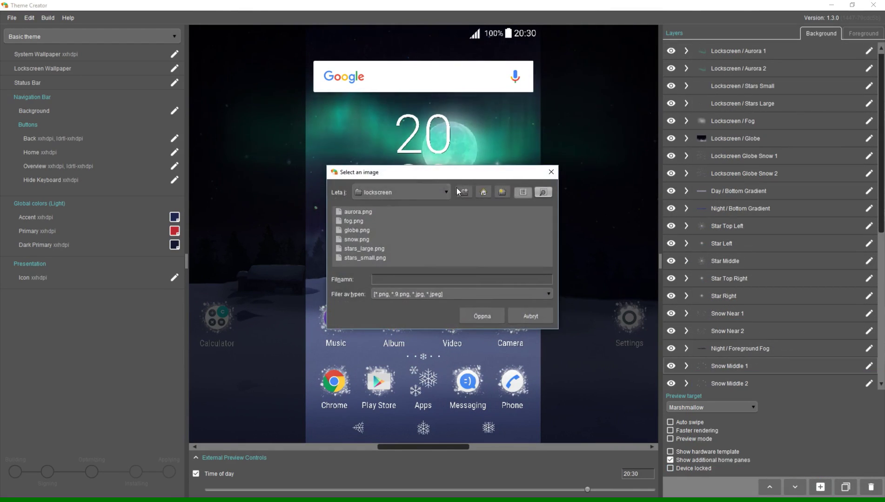
pyautogui.doubleClick(351, 245)
pyautogui.doubleClick(355, 224)
pyautogui.doubleClick(379, 240)
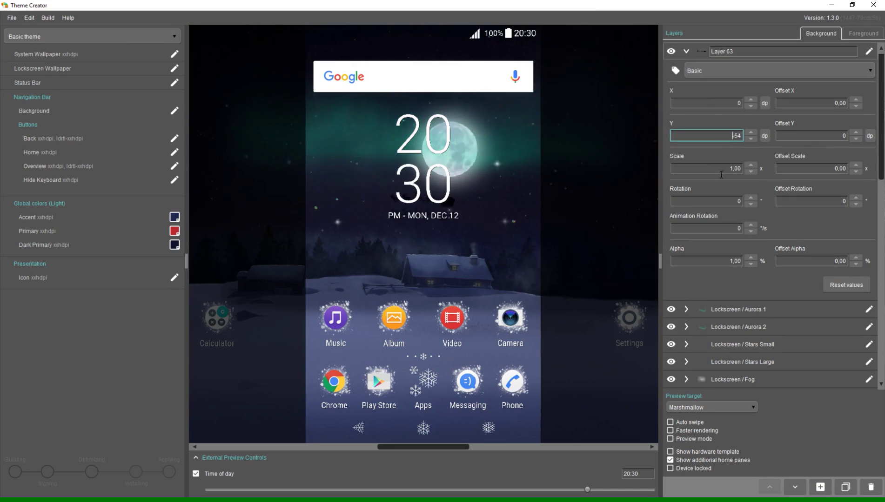
# - Switch Layer 63 to Advanced mode and add a modifier holding an src effect
pyautogui.click(713, 72)
pyautogui.click(712, 92)
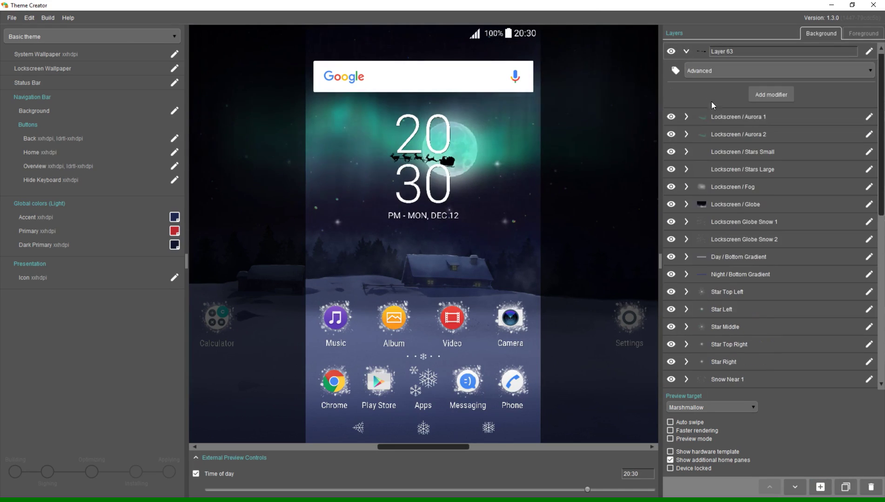
pyautogui.click(757, 93)
pyautogui.click(526, 299)
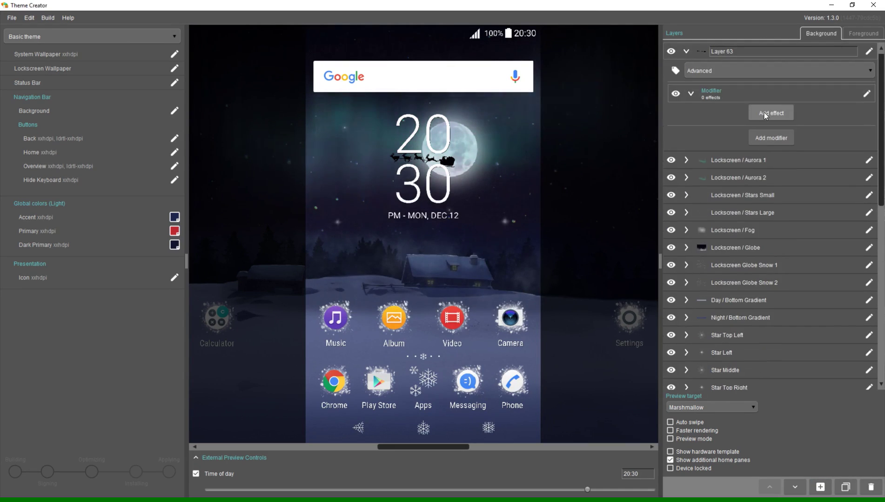
pyautogui.click(764, 112)
pyautogui.click(756, 173)
pyautogui.scroll(-2, 778, 208)
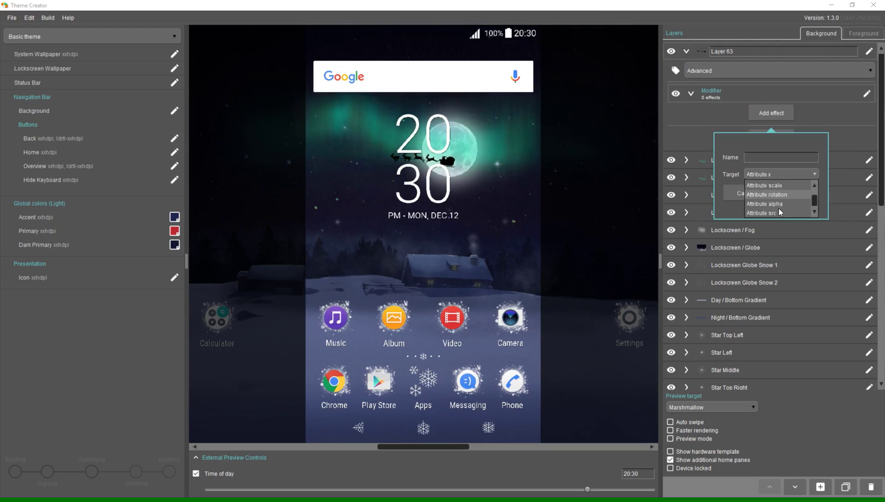
pyautogui.click(777, 213)
pyautogui.click(801, 192)
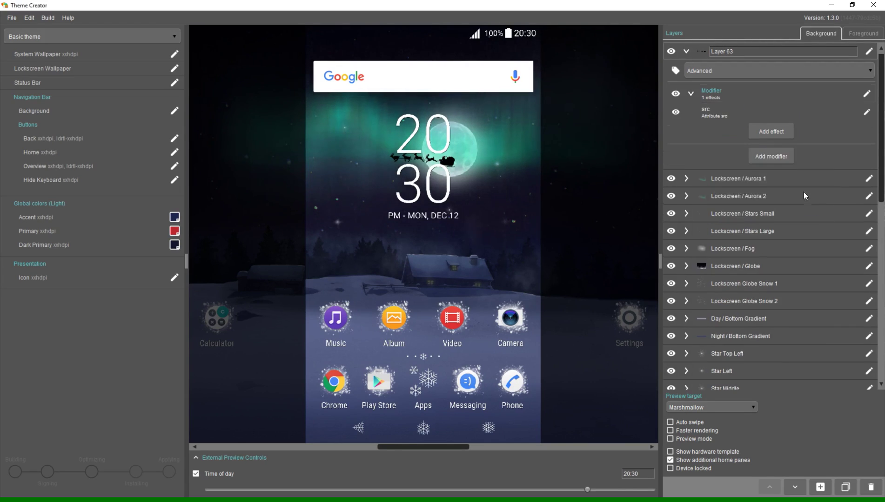
# - Add santa_2 through santa_5.png as further frames of the src effect
pyautogui.doubleClick(736, 115)
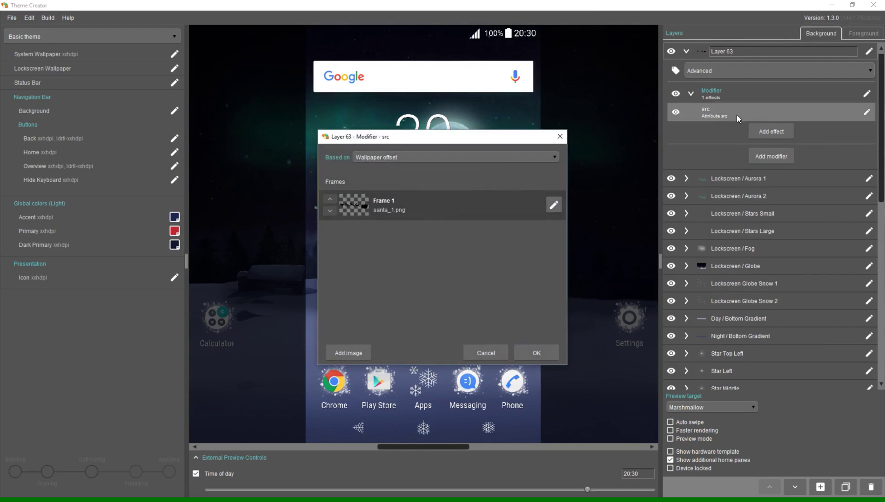
pyautogui.moveTo(525, 142); pyautogui.dragTo(518, 195)
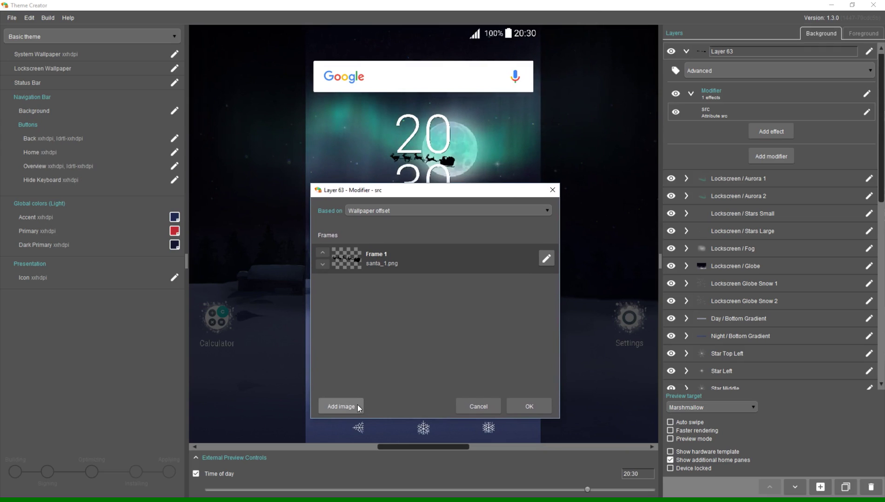
pyautogui.click(357, 406)
pyautogui.click(347, 375)
pyautogui.doubleClick(340, 263)
pyautogui.doubleClick(337, 245)
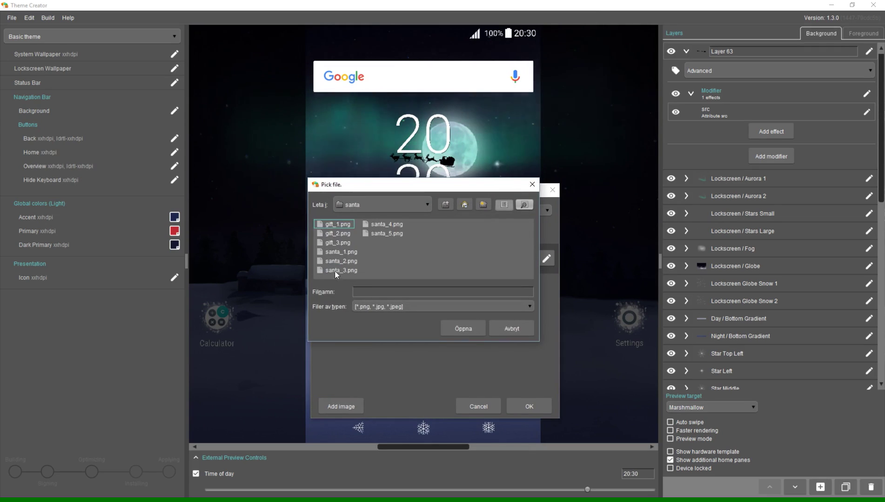
pyautogui.press('Escape')
pyautogui.click(354, 406)
pyautogui.click(355, 370)
pyautogui.doubleClick(345, 270)
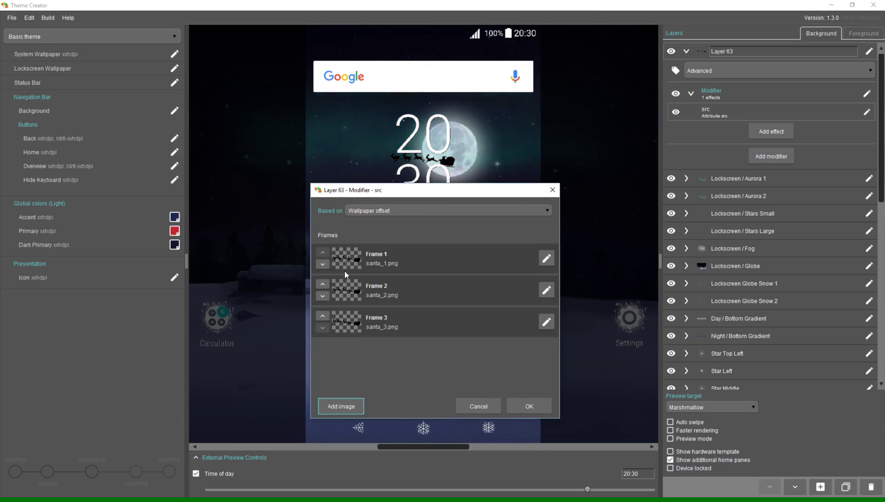
pyautogui.click(341, 407)
pyautogui.click(355, 371)
pyautogui.doubleClick(387, 224)
pyautogui.click(352, 403)
pyautogui.click(354, 370)
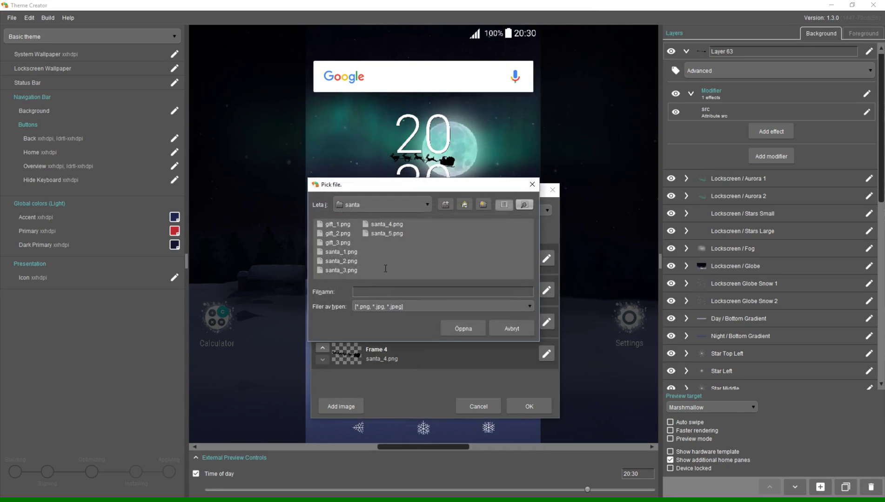
pyautogui.doubleClick(387, 234)
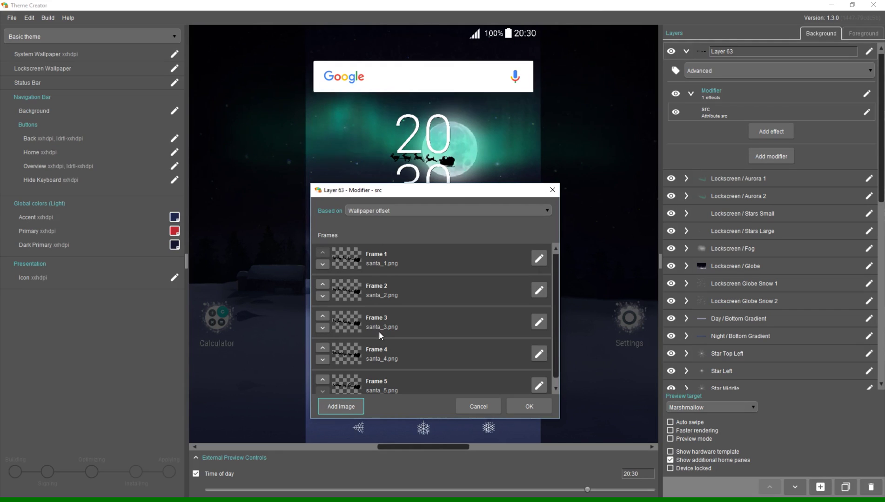
# - Drive the frame sequence by Time with a 0,55 second duration and apply it
pyautogui.click(382, 210)
pyautogui.click(378, 231)
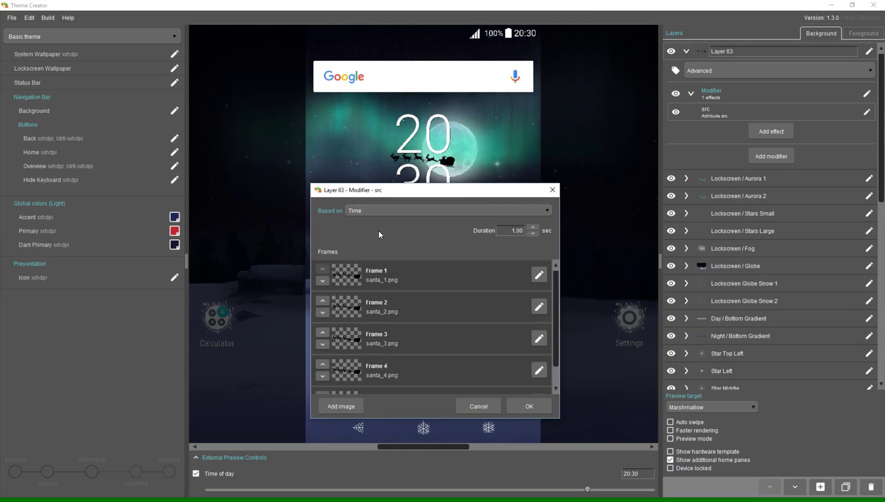
pyautogui.write('0,55')
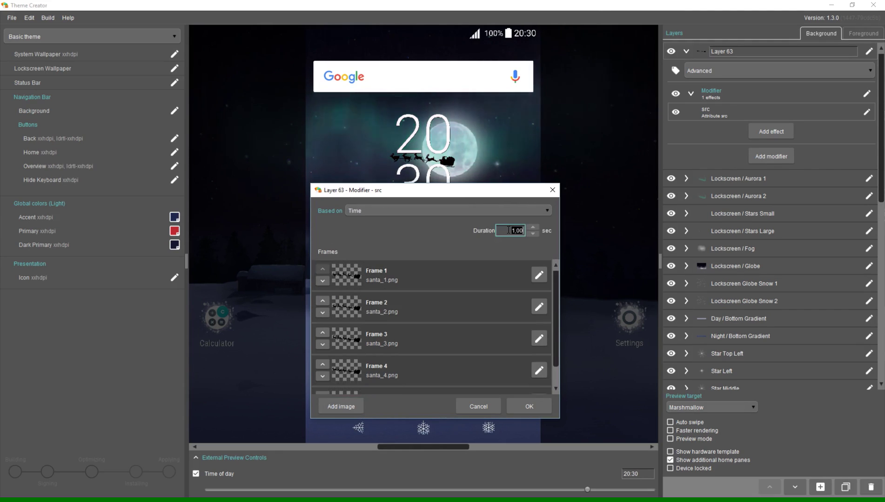
pyautogui.press('Tab')
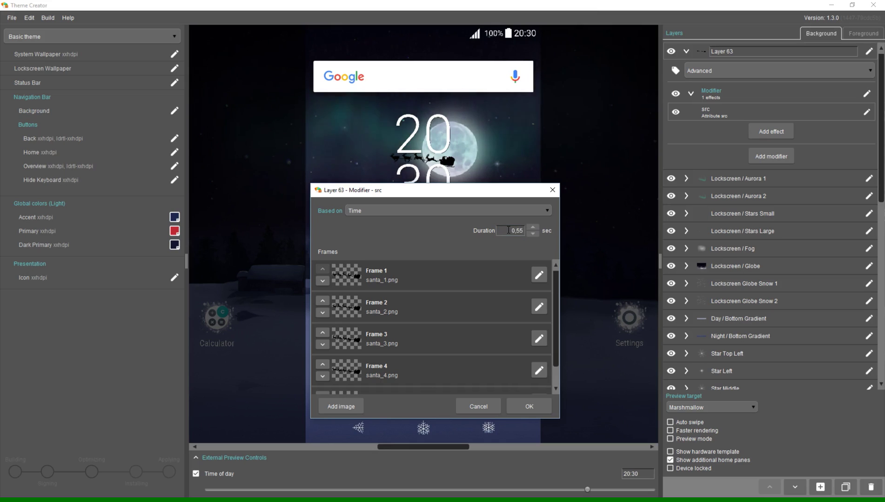
pyautogui.click(522, 410)
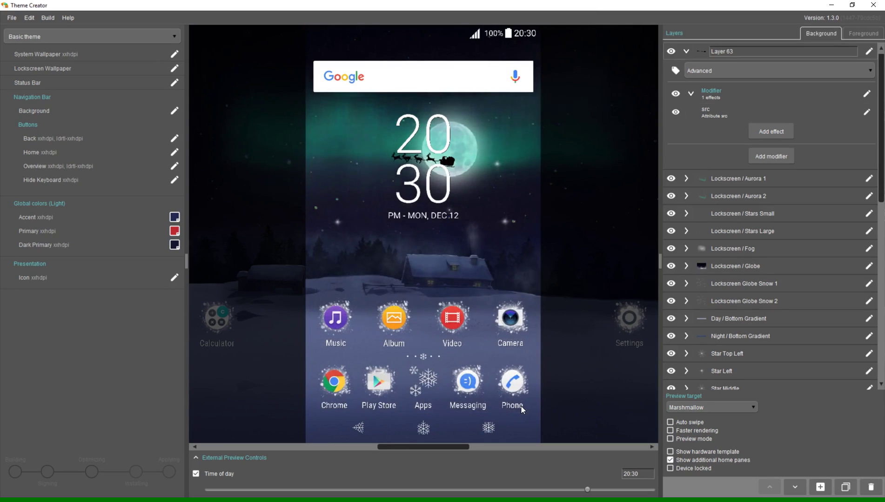
# - Add a Time-based x effect moving the sleigh from 820 dp to -820 dp
pyautogui.click(760, 133)
pyautogui.click(778, 213)
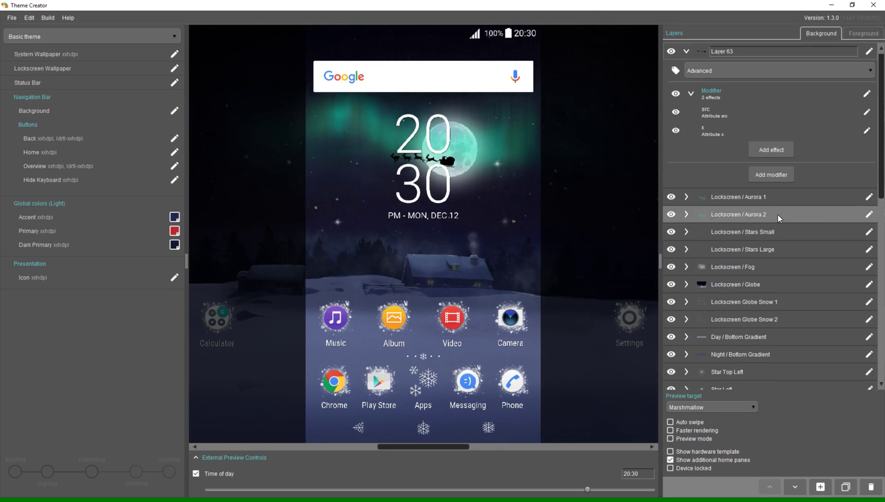
pyautogui.doubleClick(720, 129)
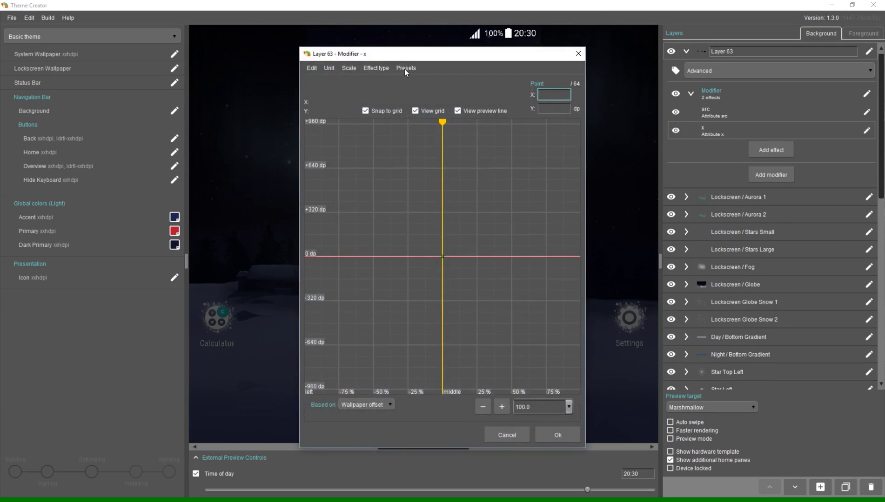
pyautogui.click(406, 69)
pyautogui.click(412, 80)
pyautogui.tripleClick(425, 91)
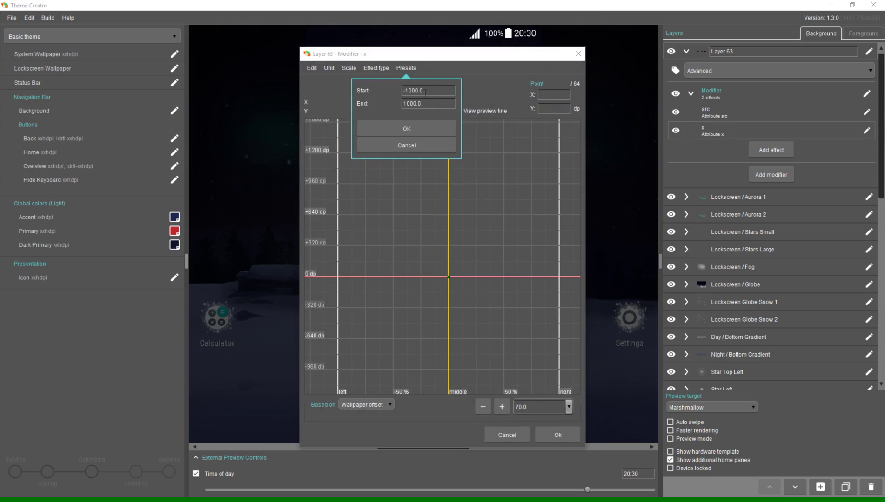
pyautogui.write('820')
pyautogui.press('Tab')
pyautogui.write('-820')
pyautogui.click(395, 126)
pyautogui.click(368, 407)
pyautogui.click(367, 428)
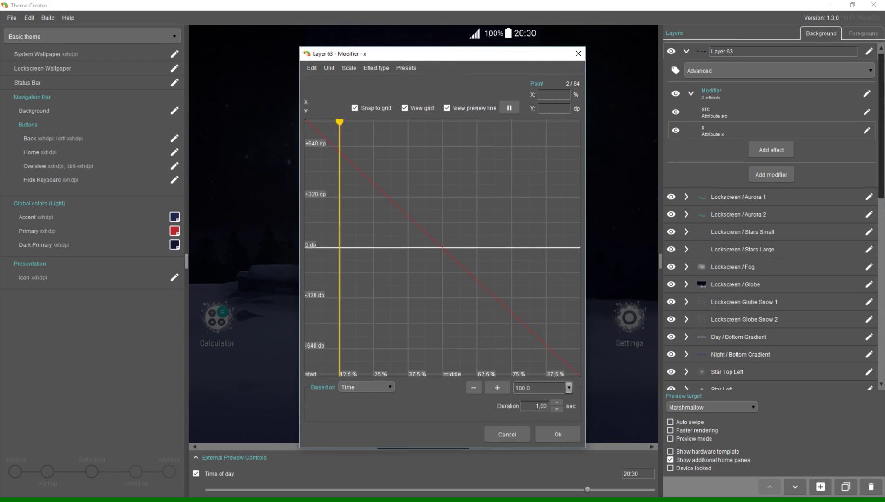
pyautogui.press('Return')
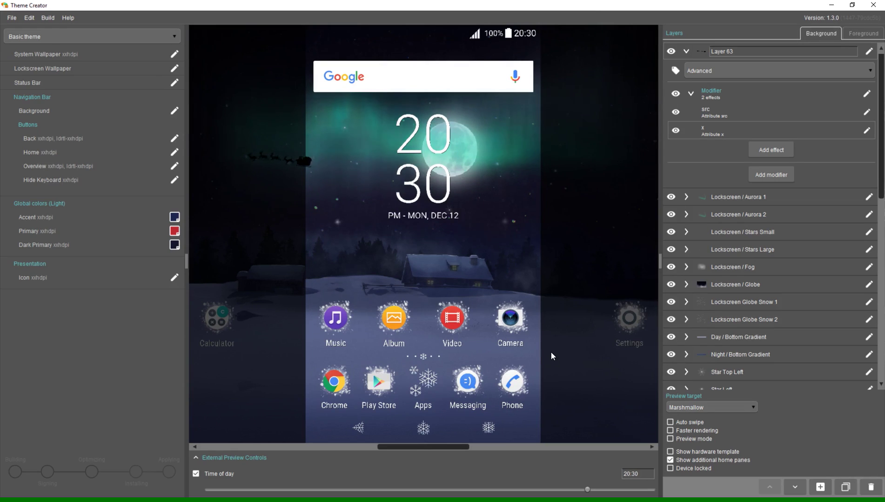
# - Add a new image layer from the night folder
pyautogui.click(820, 487)
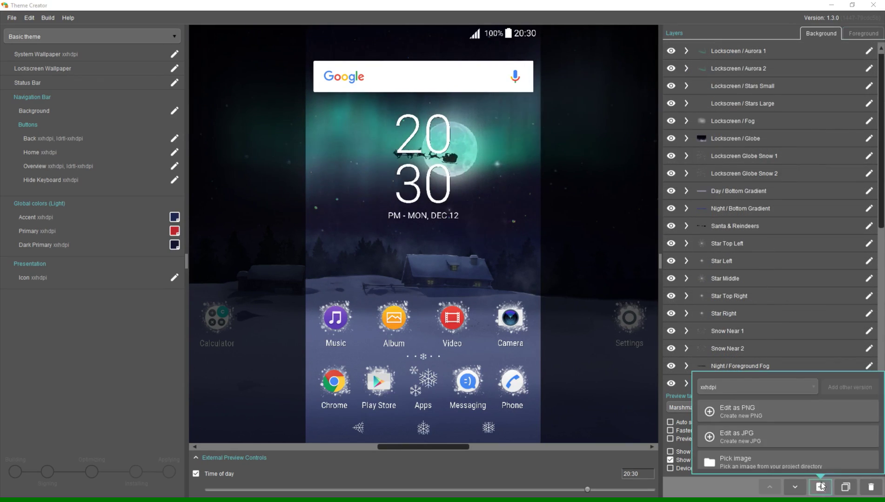
pyautogui.click(740, 461)
pyautogui.click(466, 193)
pyautogui.doubleClick(343, 243)
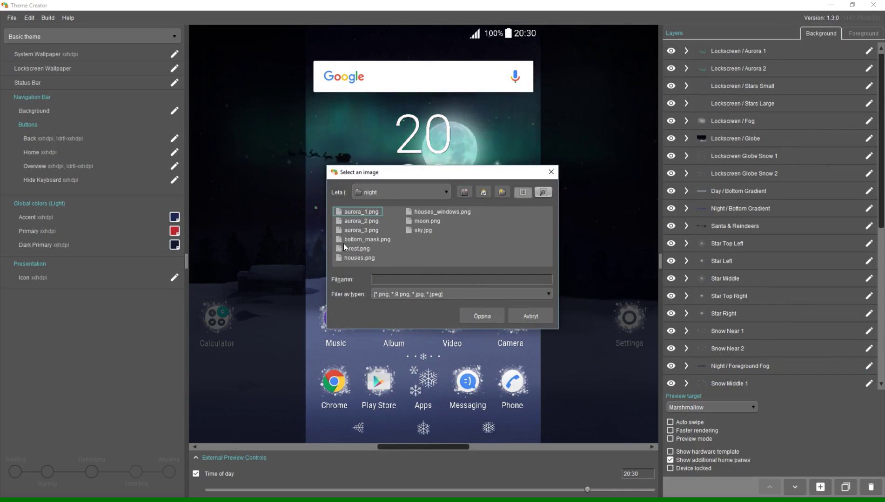
pyautogui.doubleClick(345, 248)
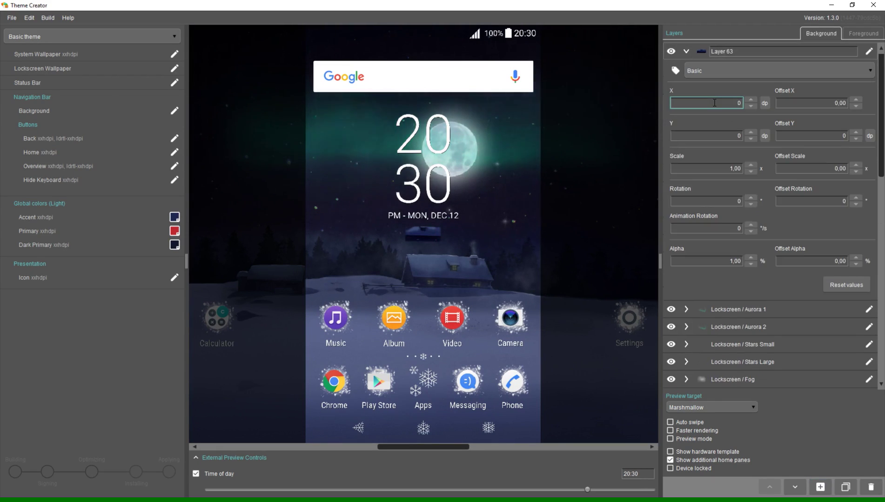
# - Place the layer at X 46, Y 64, scale 1,62, alpha 0, in Advanced mode
pyautogui.write('46')
pyautogui.press('Tab')
pyautogui.write('64')
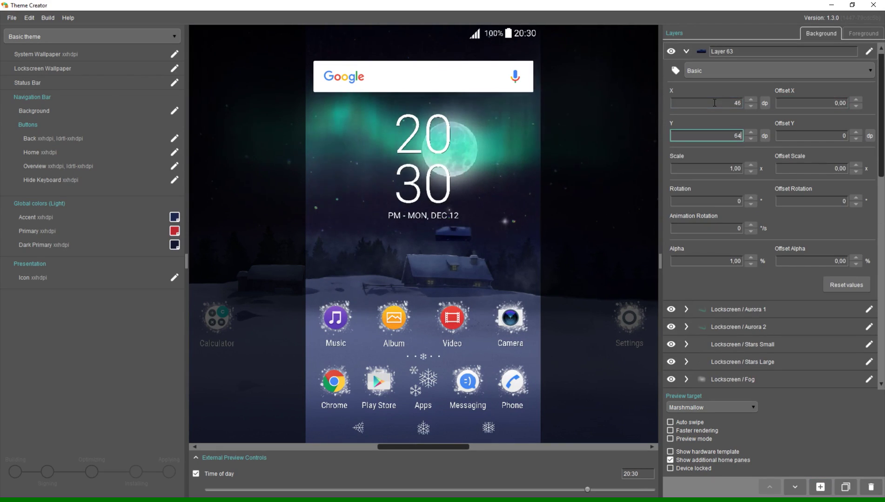
pyautogui.press('Tab')
pyautogui.write('1,62')
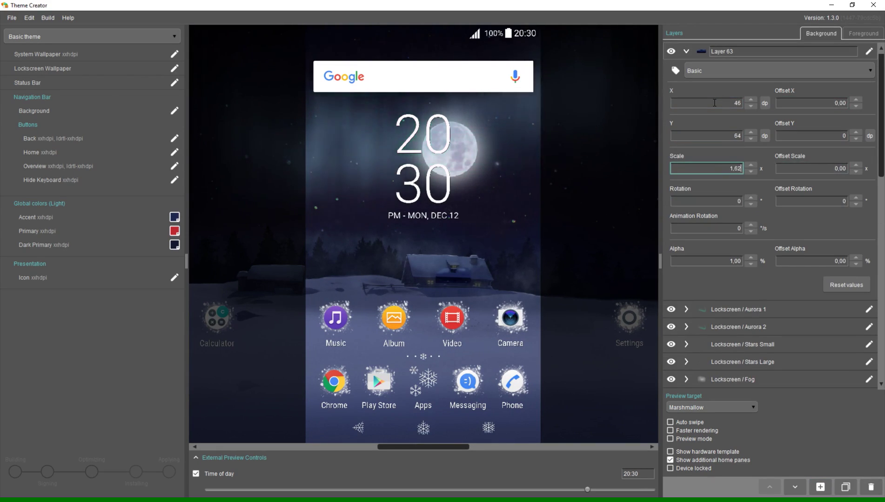
pyautogui.press('Return')
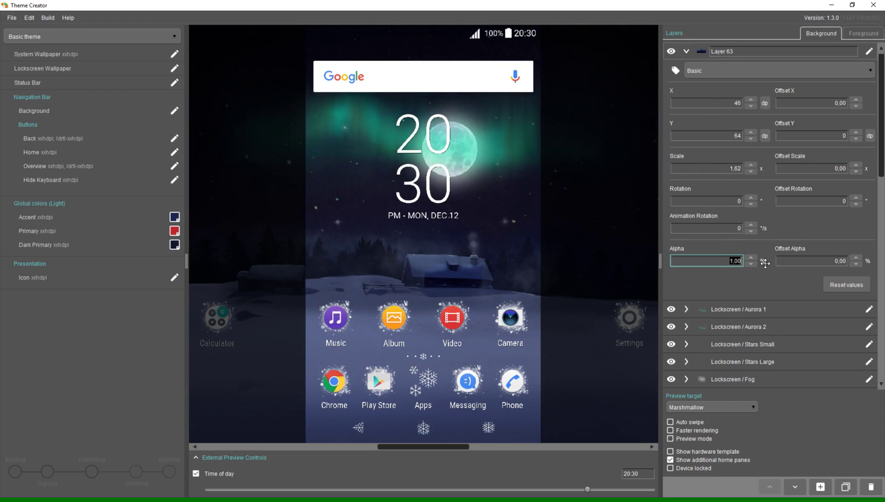
pyautogui.write('0')
pyautogui.press('Return')
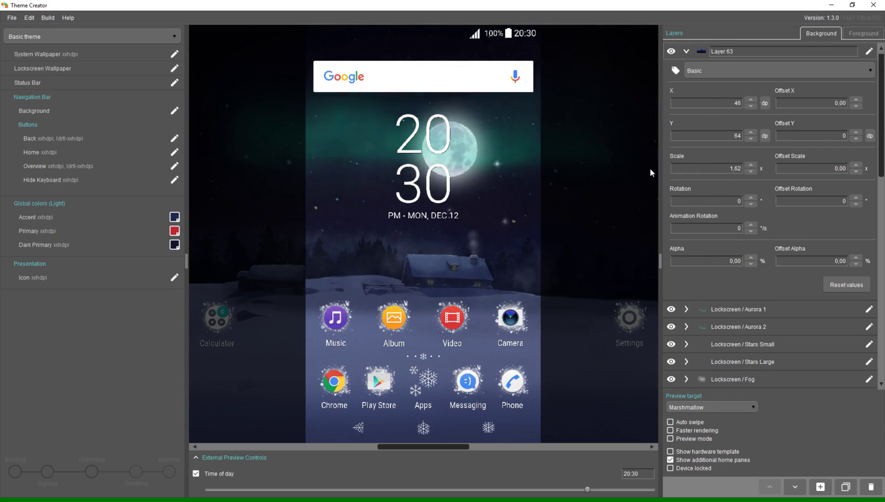
pyautogui.click(708, 71)
# - Create an 'On Touching House' modifier triggered on starting touch of the new 'house' tag
pyautogui.click(712, 91)
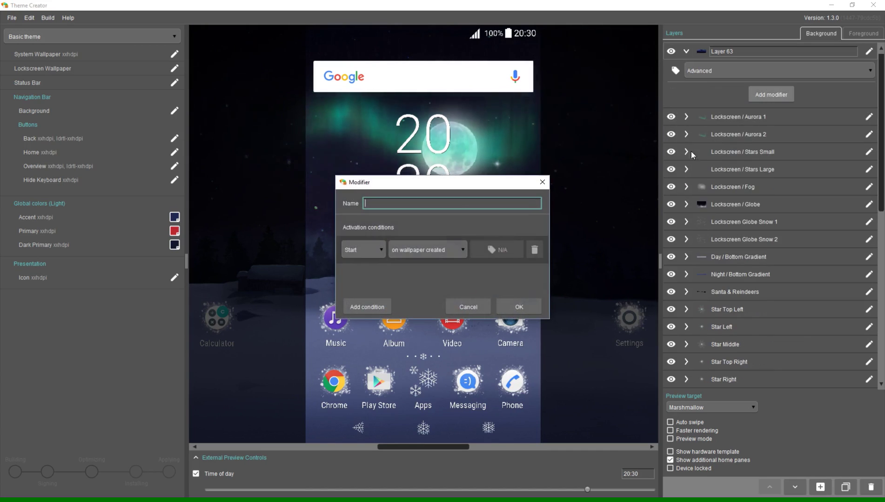
pyautogui.click(399, 252)
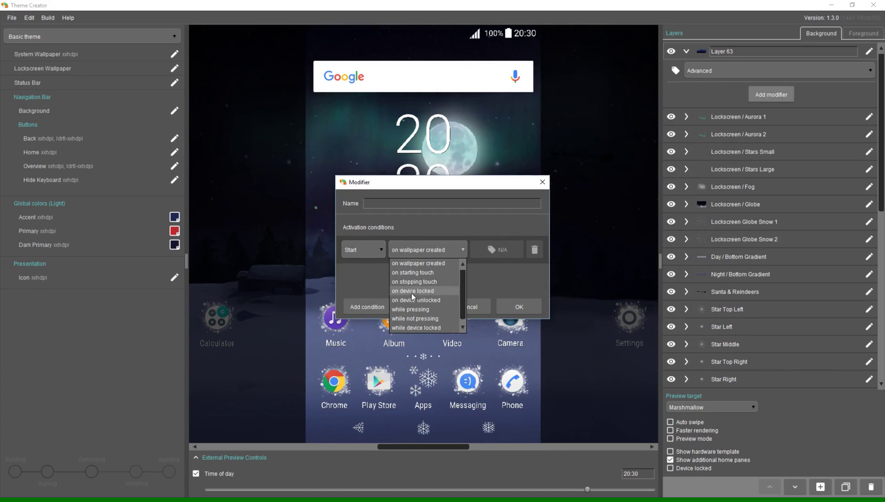
pyautogui.click(416, 274)
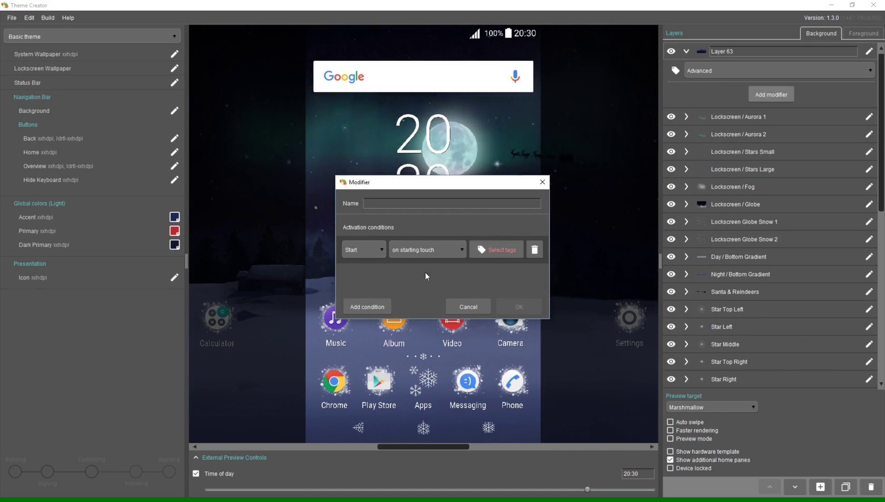
pyautogui.click(494, 253)
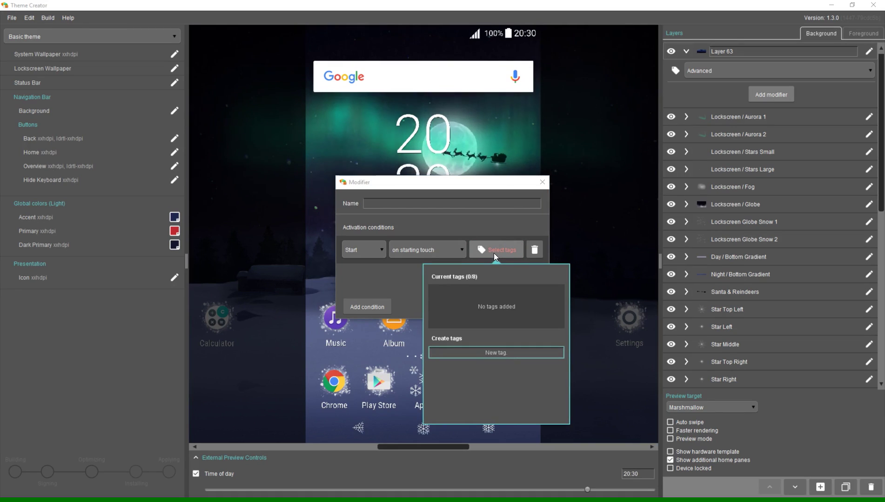
pyautogui.write('house')
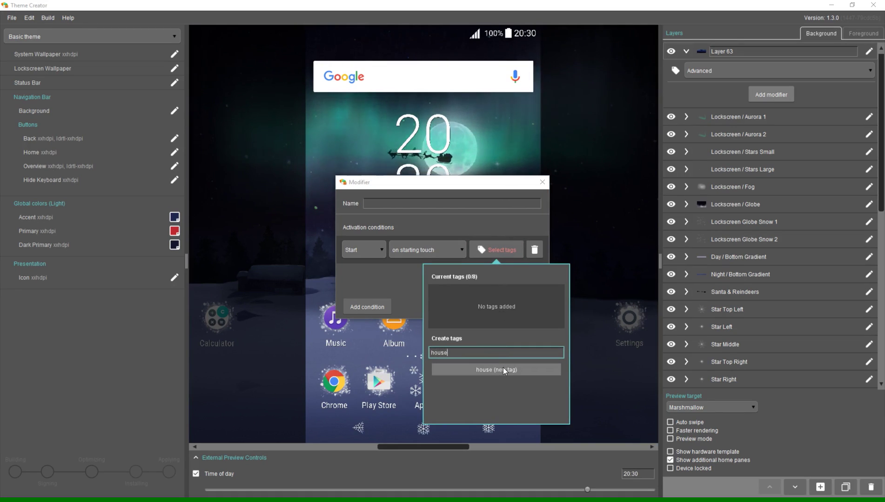
pyautogui.click(502, 368)
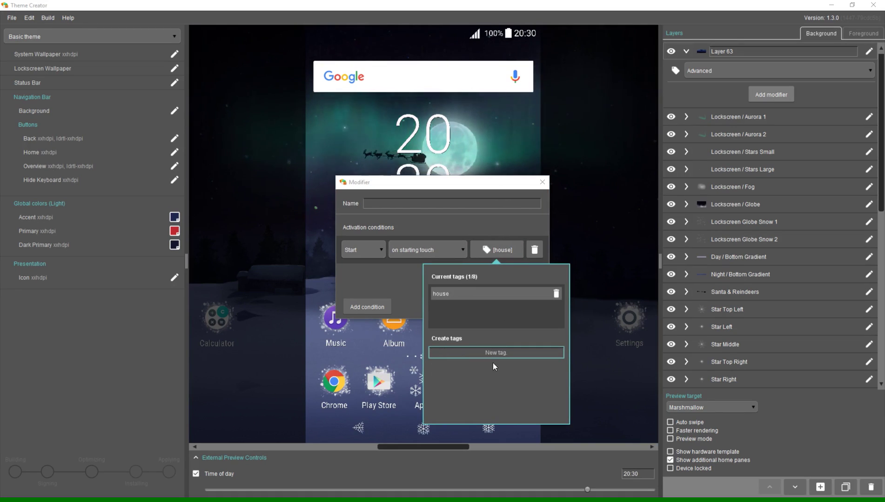
pyautogui.click(405, 272)
pyautogui.click(402, 205)
pyautogui.write('On Tou')
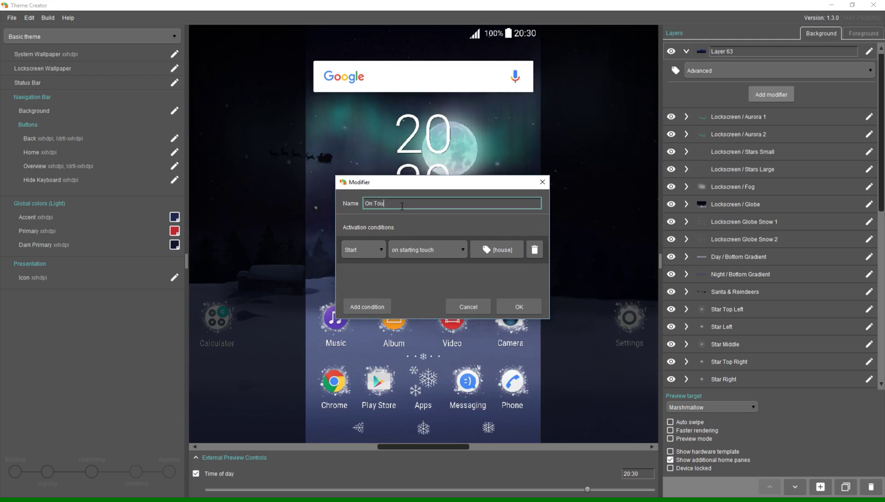
pyautogui.write('ching House')
pyautogui.click(515, 309)
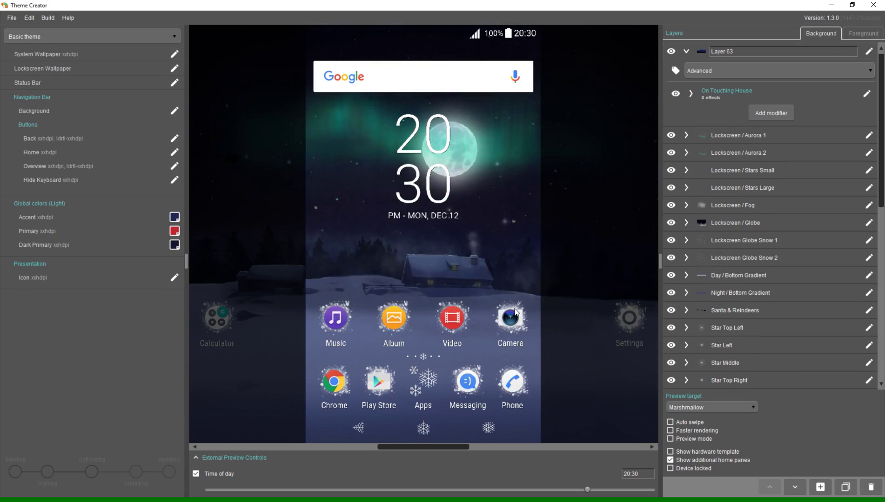
# - Add a new effect to the On Touching House modifier targeting the layer's alpha
pyautogui.click(716, 95)
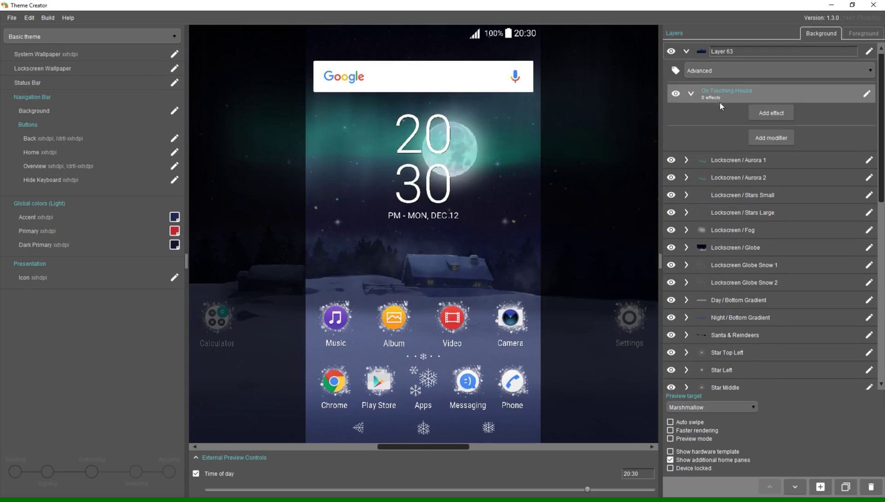
pyautogui.click(762, 114)
pyautogui.click(765, 173)
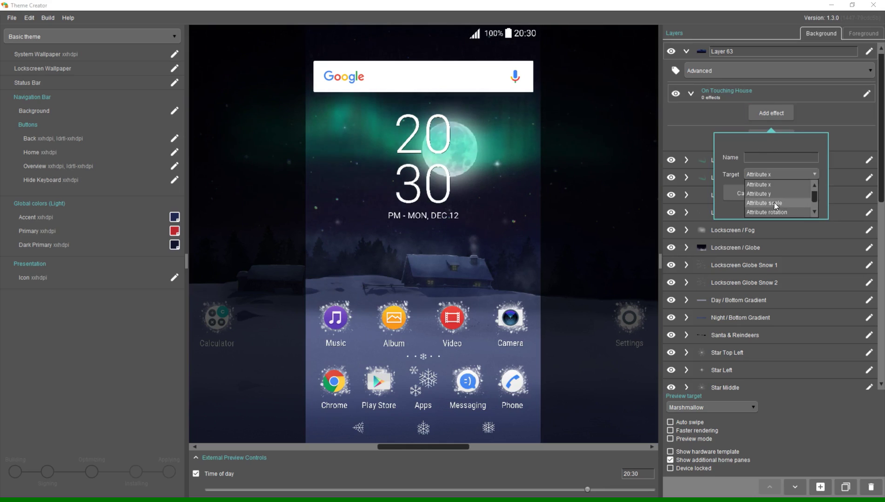
pyautogui.scroll(-1, 772, 205)
pyautogui.click(771, 206)
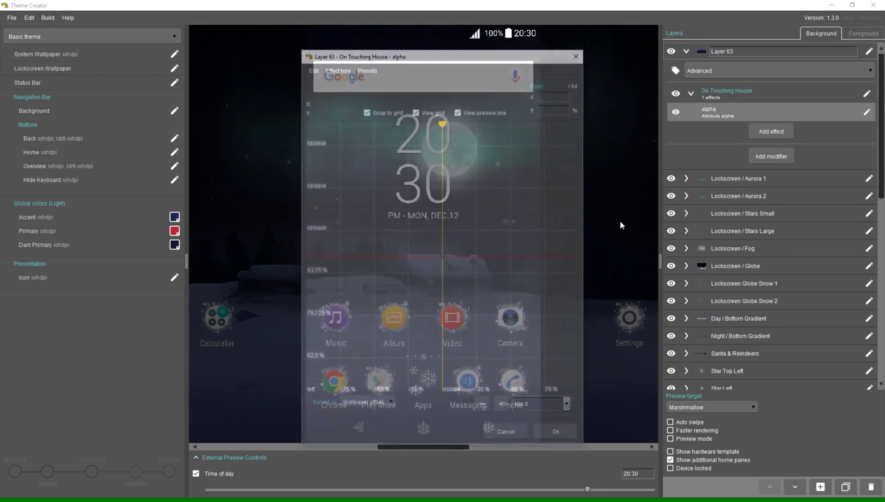
# - Base the alpha on time since start with a fade-in, hold, fade-out curve over 5,00 sec
pyautogui.click(358, 409)
pyautogui.click(357, 430)
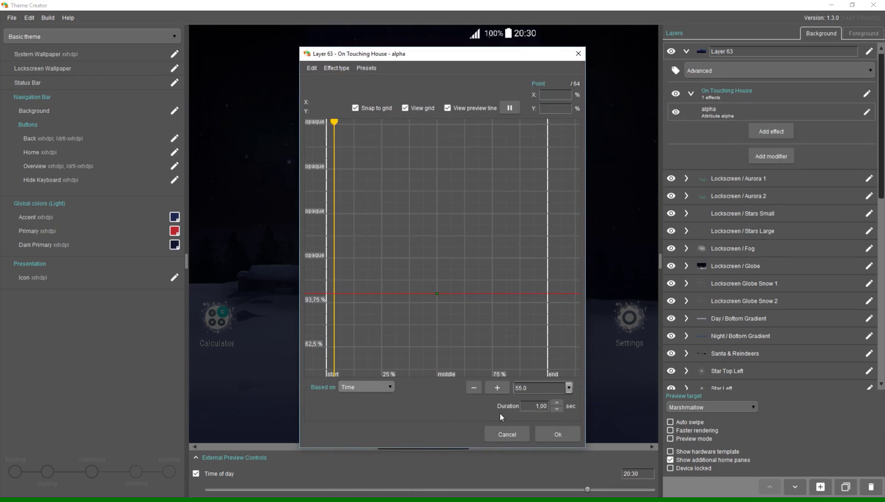
pyautogui.click(367, 247)
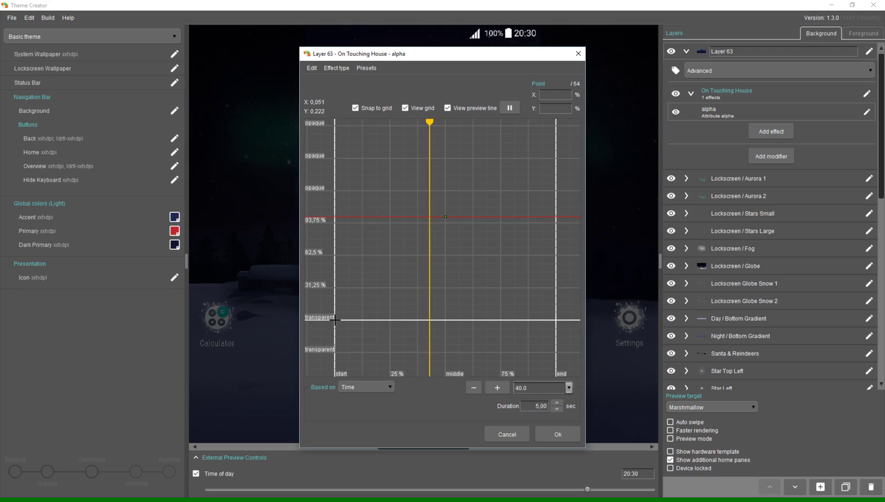
pyautogui.click(529, 215)
pyautogui.click(556, 321)
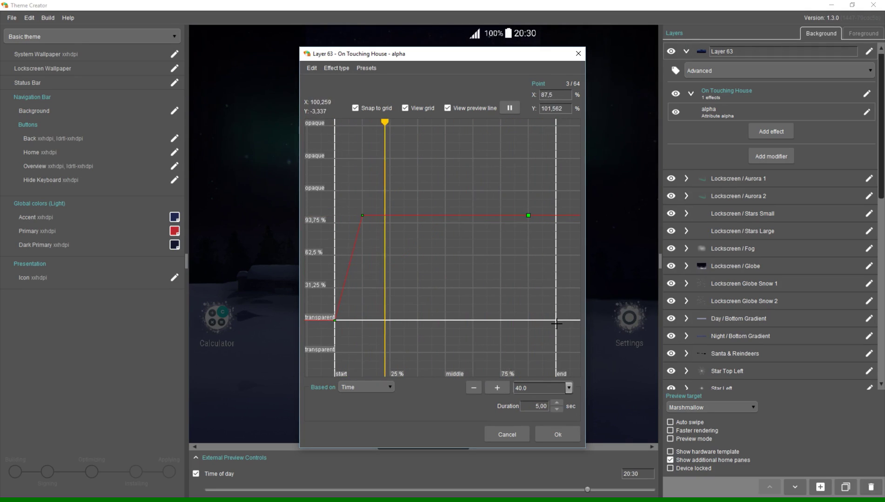
pyautogui.click(358, 388)
pyautogui.click(361, 415)
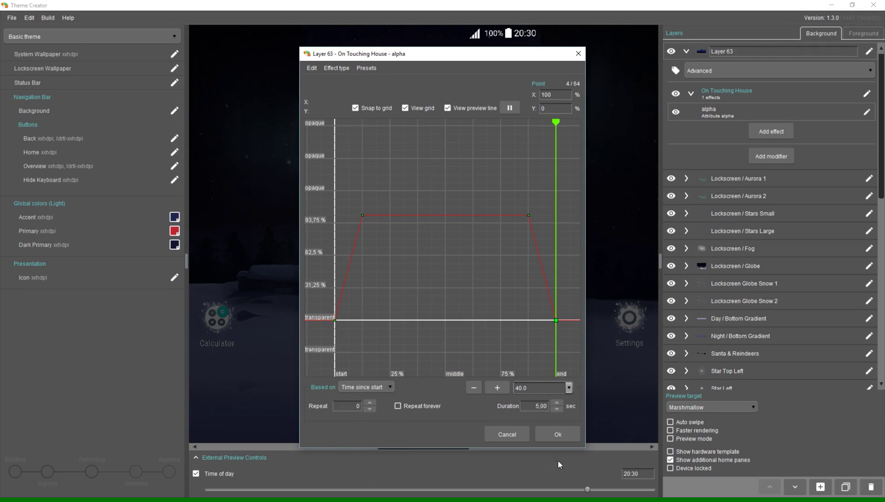
pyautogui.click(567, 436)
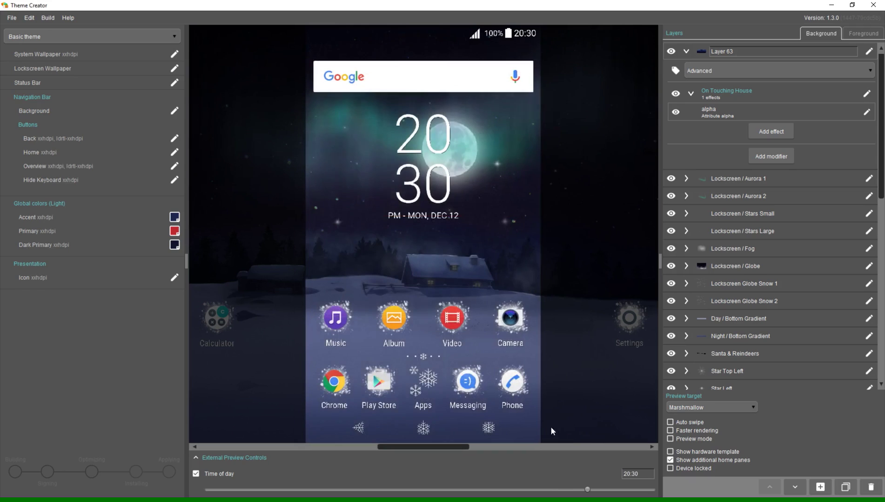
# - Give Layer 63 the existing 'house' tag
pyautogui.click(452, 278)
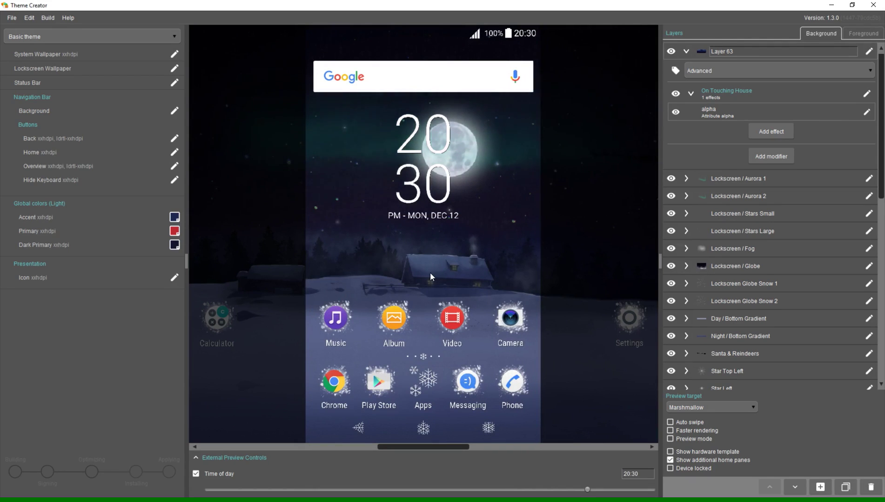
pyautogui.click(676, 71)
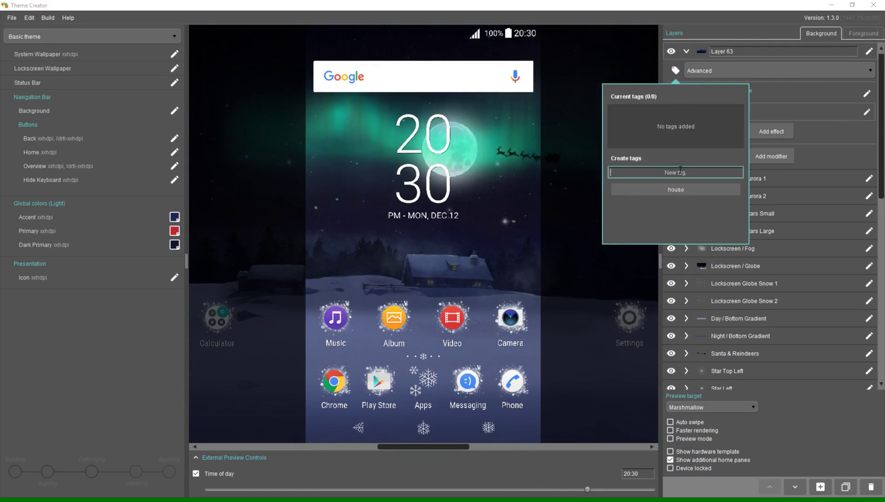
pyautogui.click(677, 188)
pyautogui.click(590, 171)
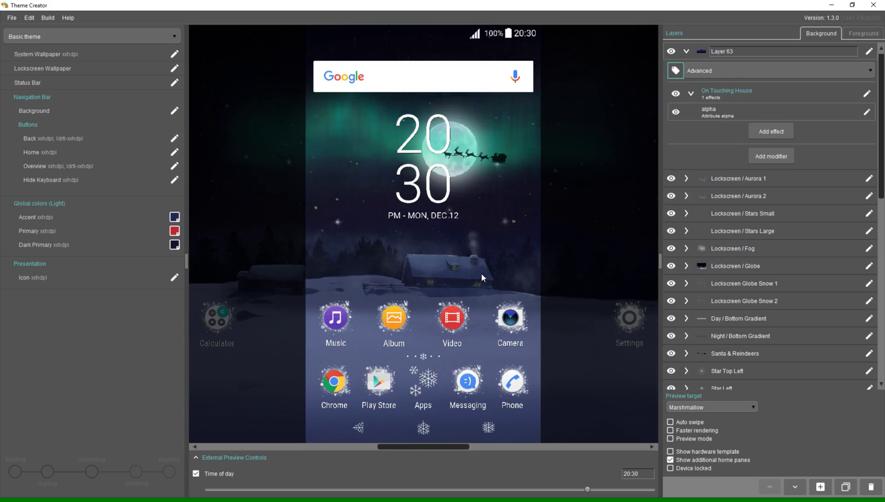
# - Touch the house in the preview to test the window lighting
pyautogui.click(456, 272)
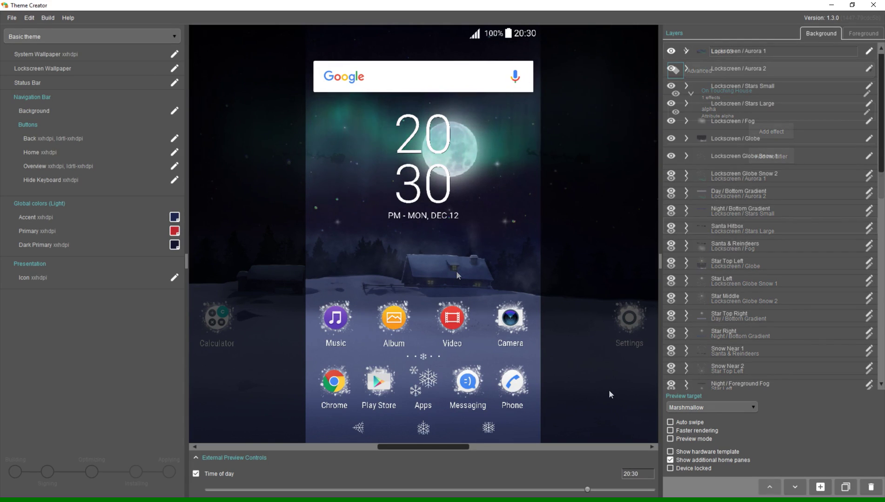